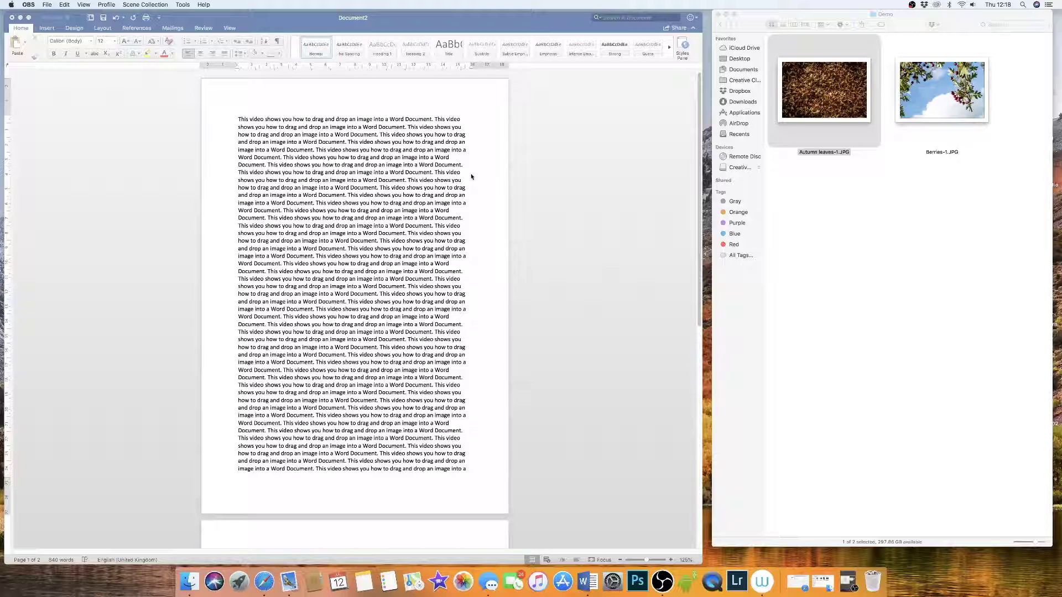
# Step: Drag the Autumn leaves-1.JPG photo from Finder into the document text and select it
pyautogui.click(817, 97)
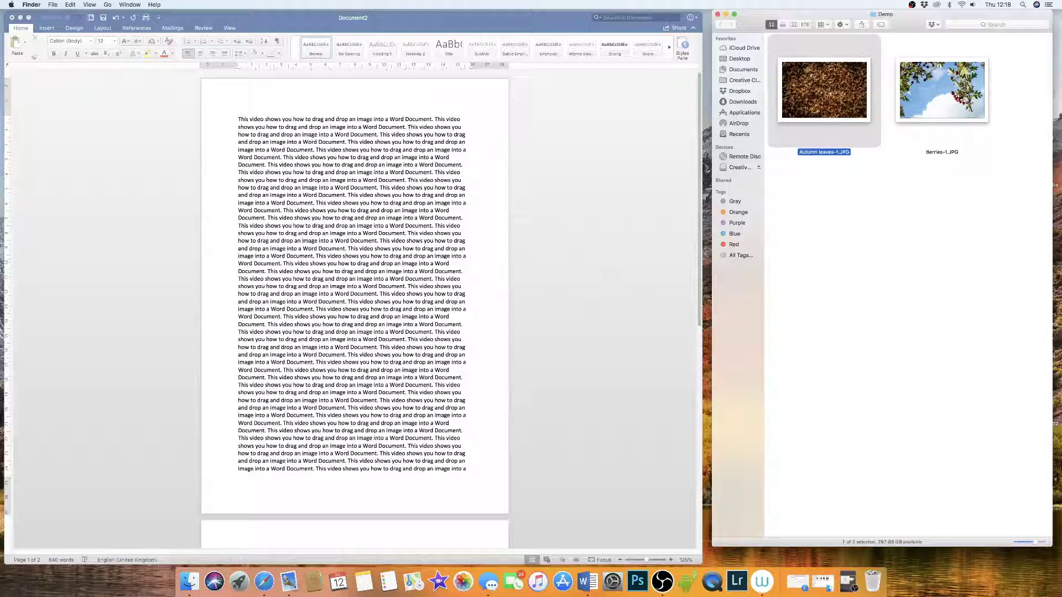
pyautogui.moveTo(833, 84); pyautogui.dragTo(271, 250)
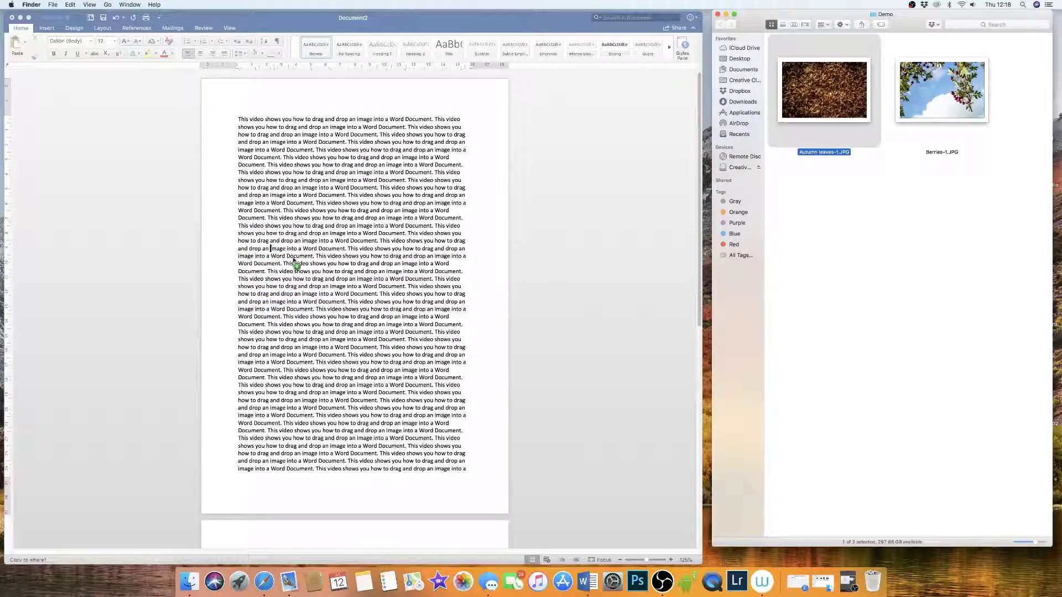
pyautogui.click(334, 313)
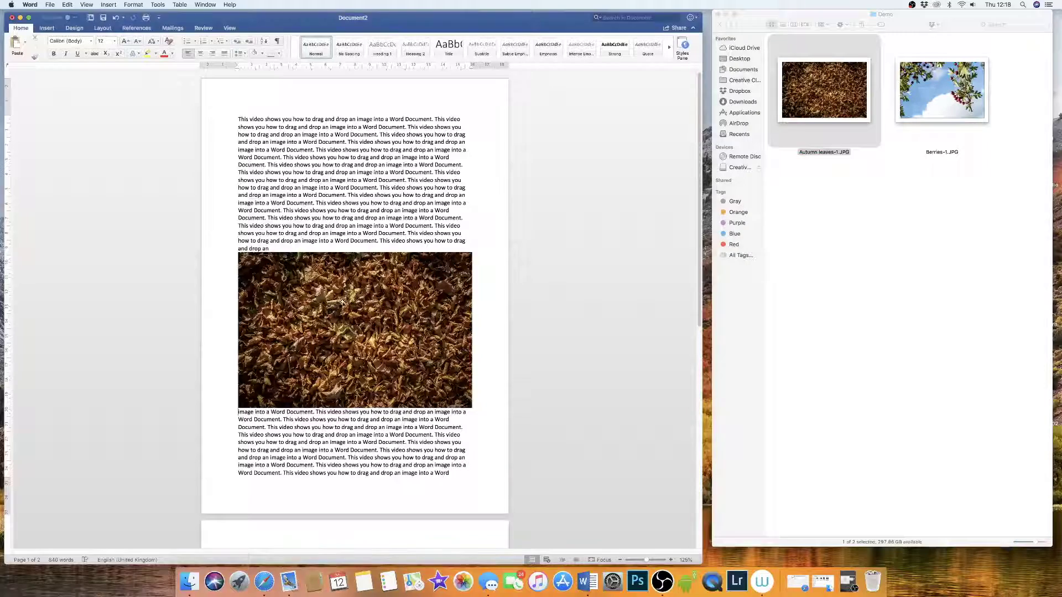
pyautogui.click(432, 371)
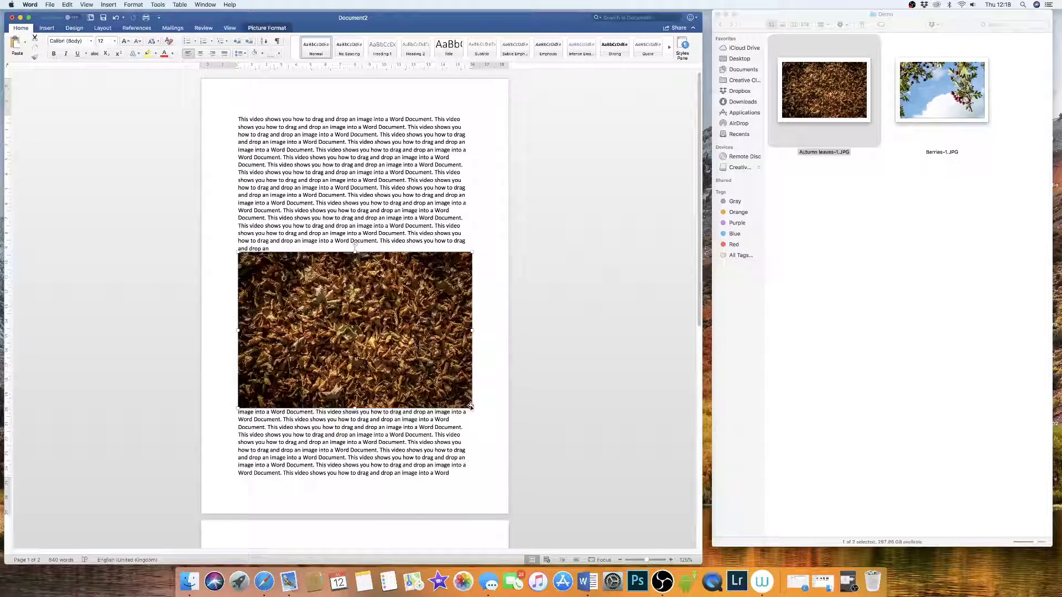
# Step: Shrink the leaves photo to about 4.7 × 7.04 cm and move it up into the upper paragraph
pyautogui.moveTo(472, 408); pyautogui.dragTo(345, 307)
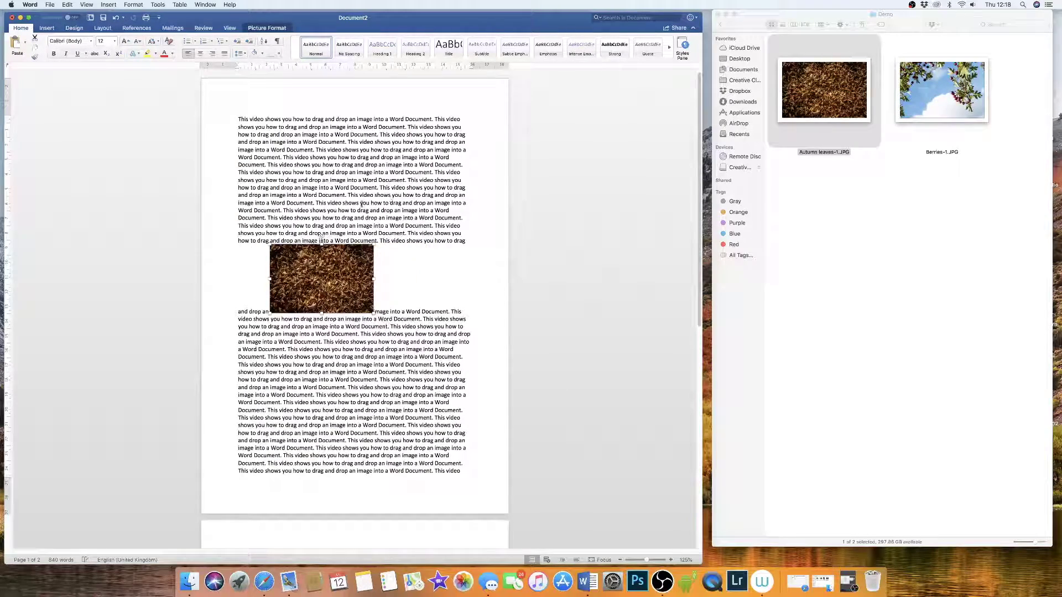
pyautogui.moveTo(331, 269); pyautogui.dragTo(330, 216)
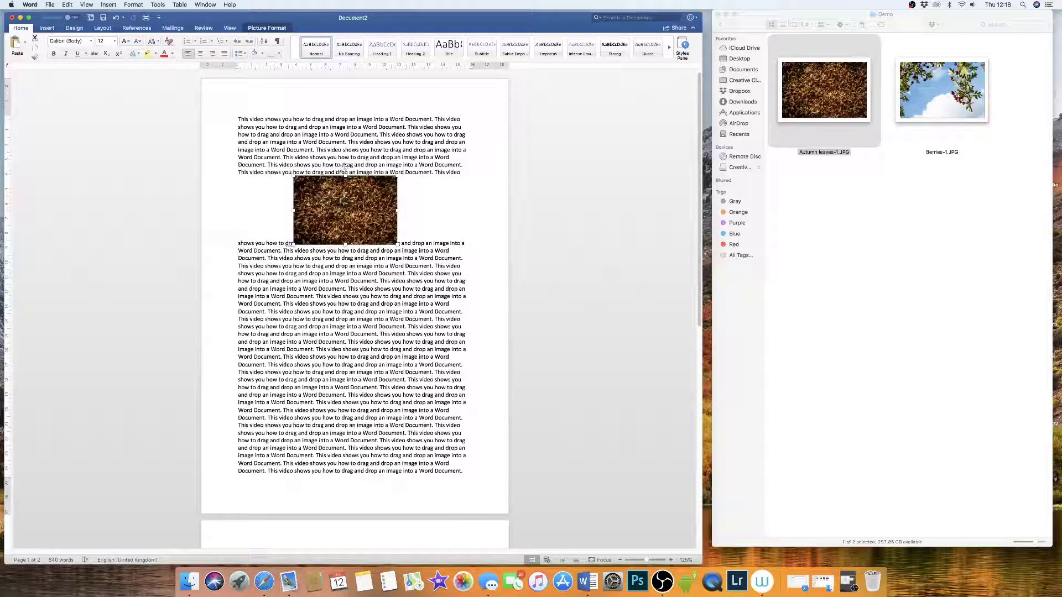
pyautogui.click(279, 28)
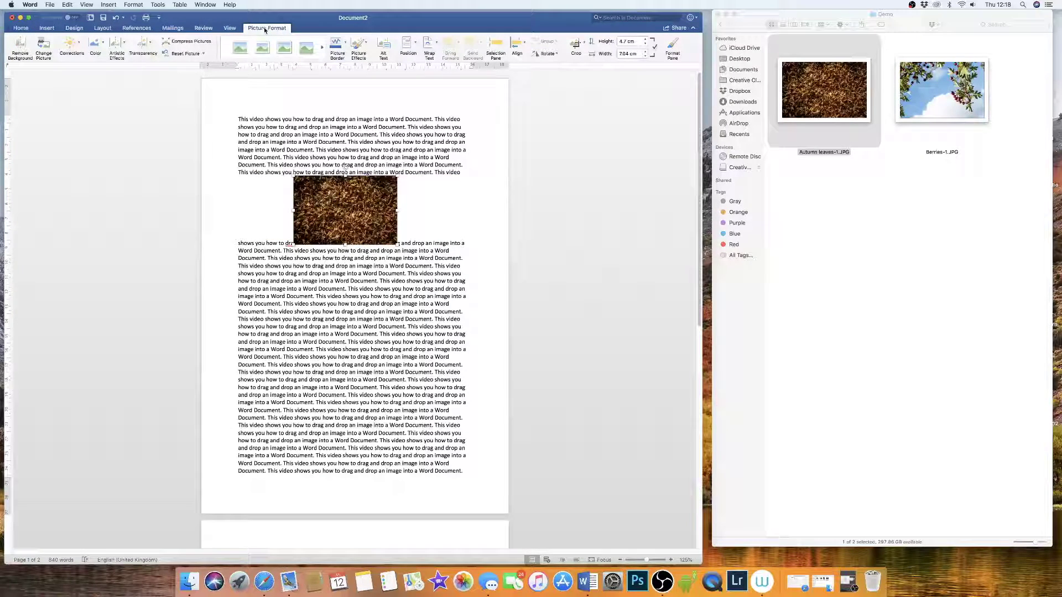
# Step: Give the leaves photo Tight text wrapping and drag it to the top-left of the text
pyautogui.click(437, 44)
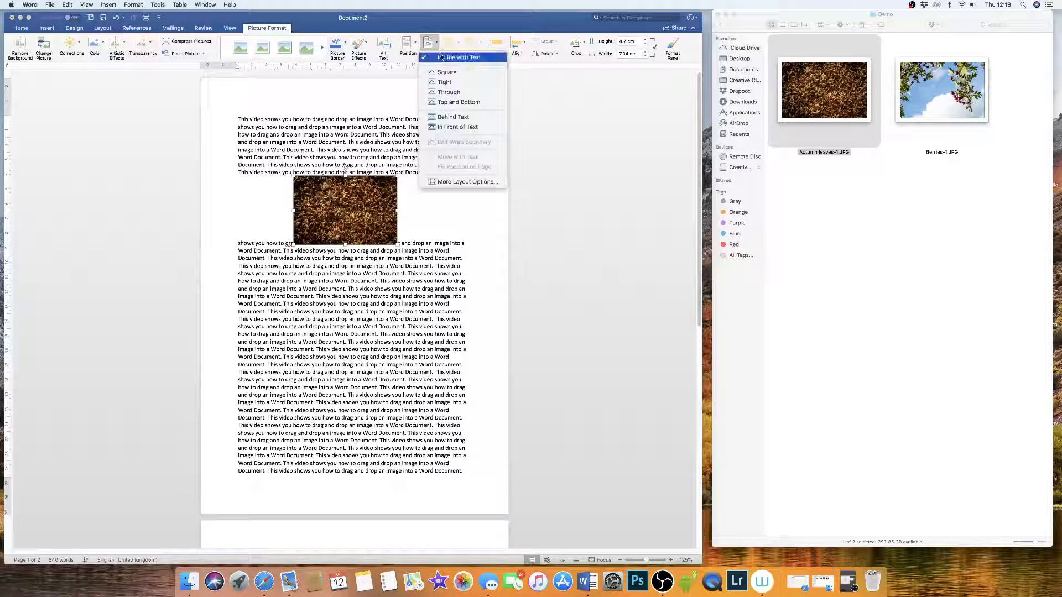
pyautogui.click(445, 83)
pyautogui.moveTo(336, 200); pyautogui.dragTo(287, 146)
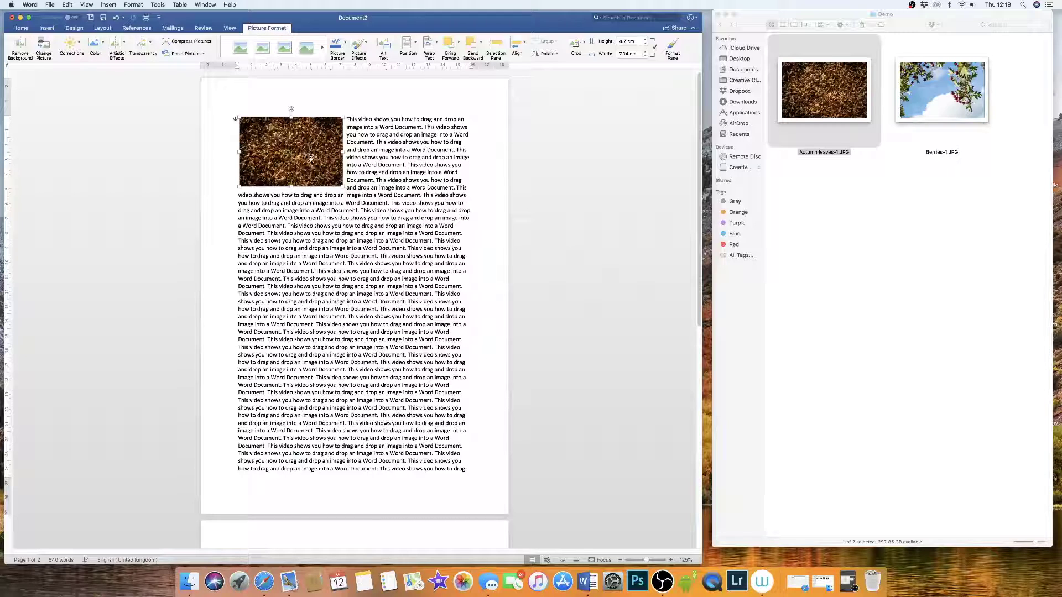
# Step: Delete the leaves photo and insert a 1x1 table between the two paragraphs
pyautogui.press('BackSpace')
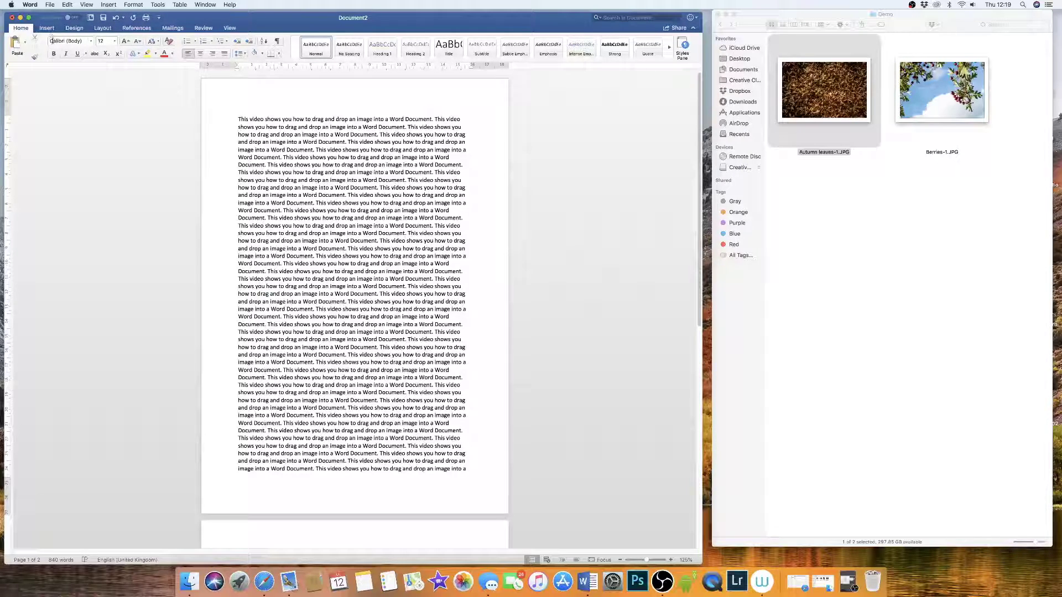
pyautogui.click(240, 279)
pyautogui.click(48, 29)
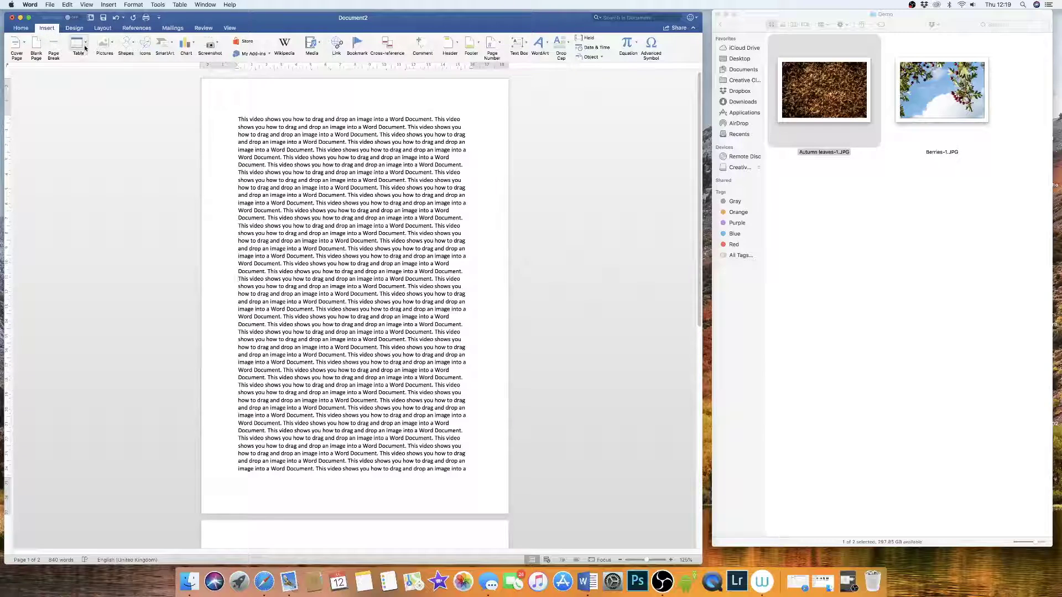
pyautogui.click(86, 46)
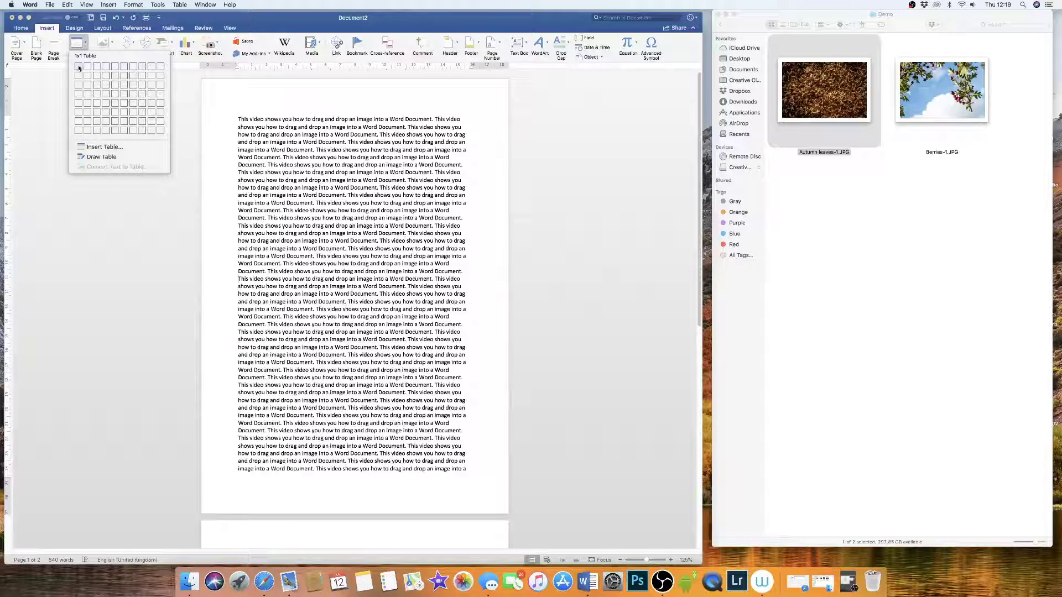
pyautogui.click(79, 68)
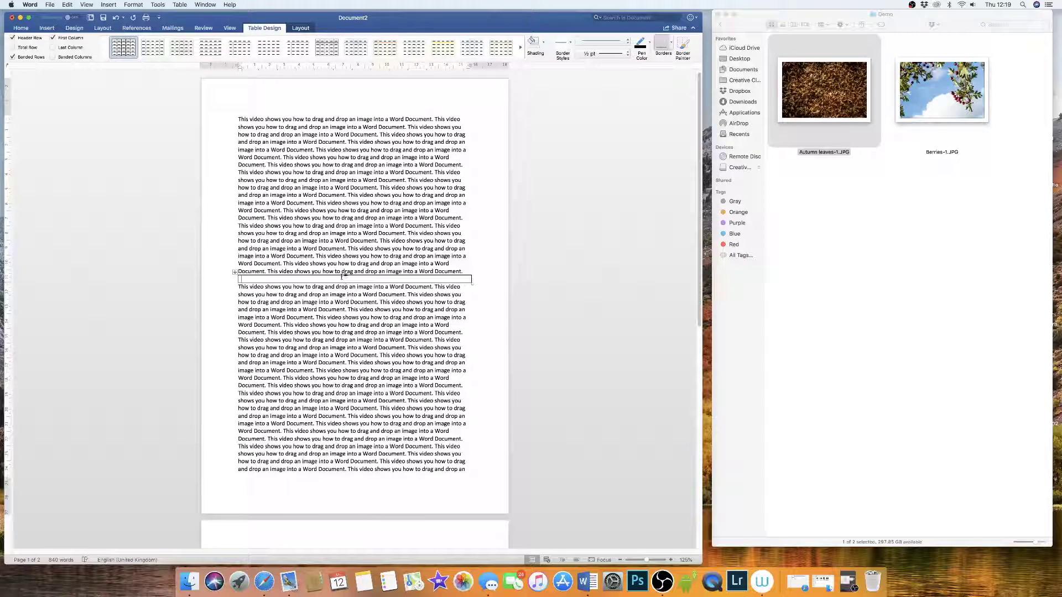
# Step: Test dropping the leaves photo into the cell, undo it, and select the whole table for layout
pyautogui.moveTo(820, 101); pyautogui.dragTo(372, 271)
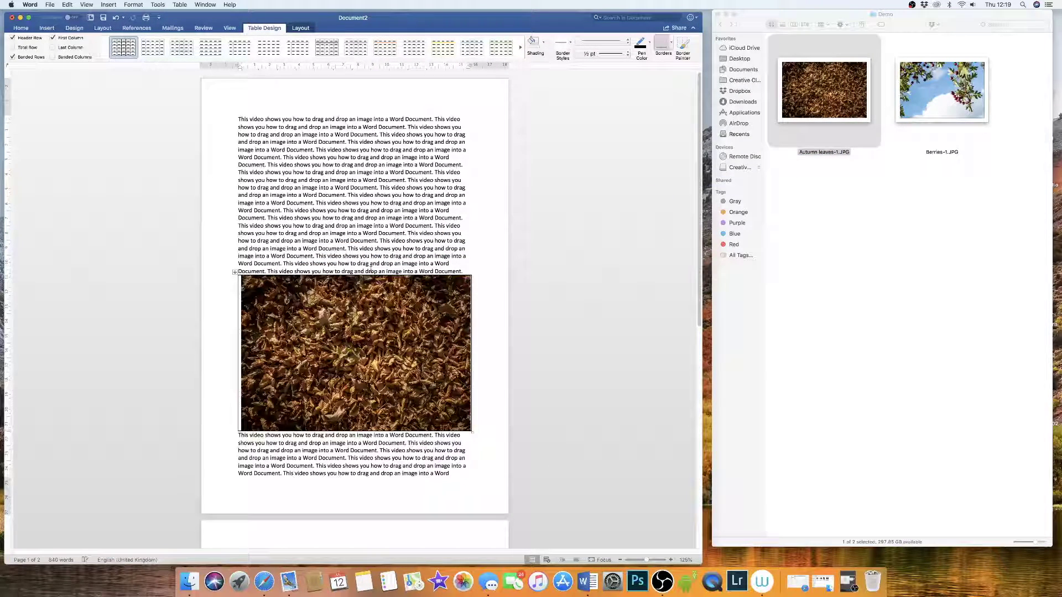
pyautogui.press('super+z')
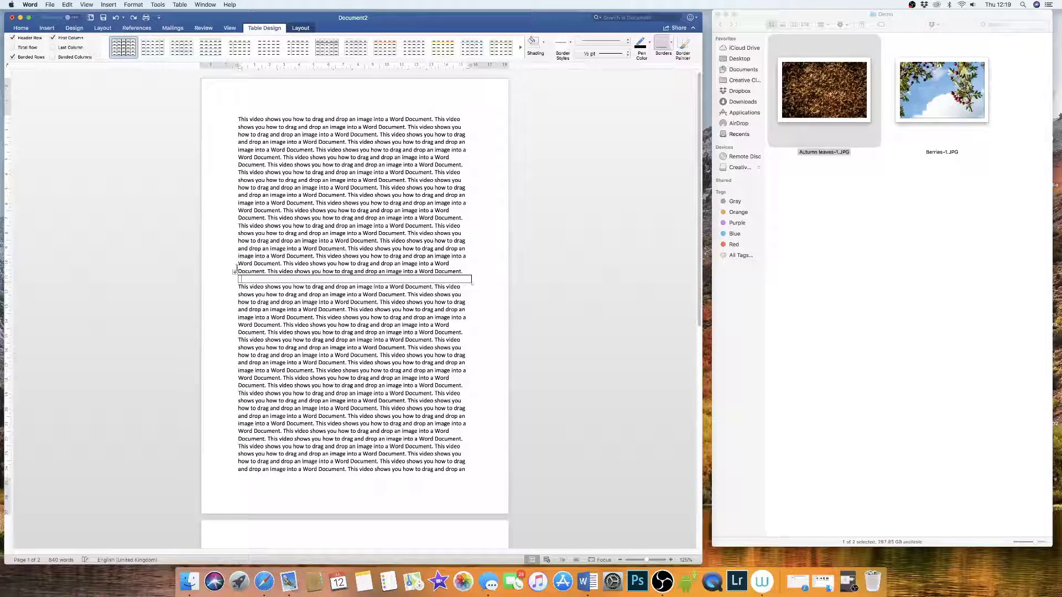
pyautogui.click(235, 272)
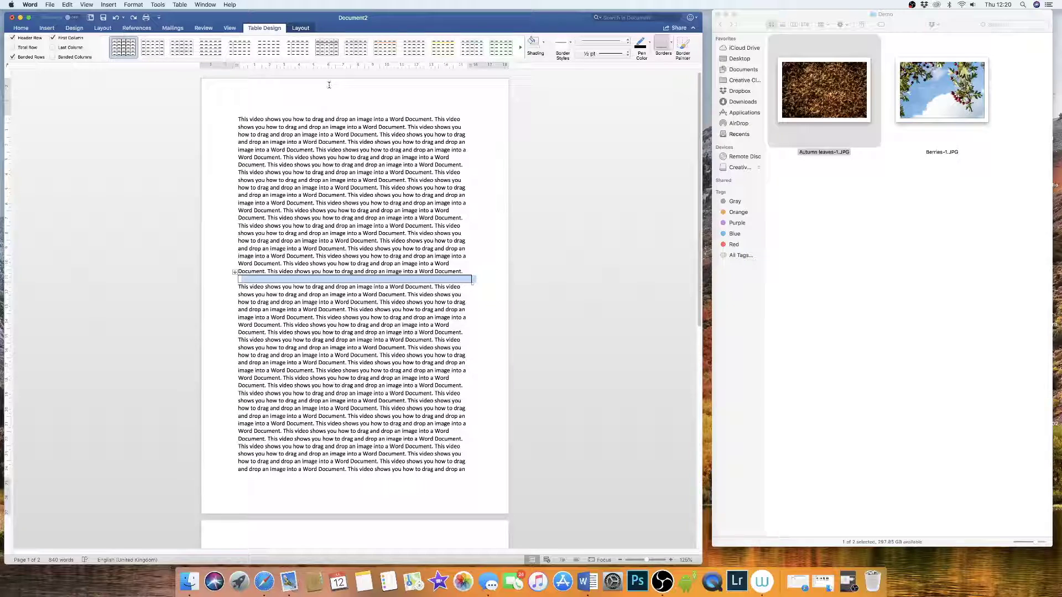
pyautogui.click(301, 28)
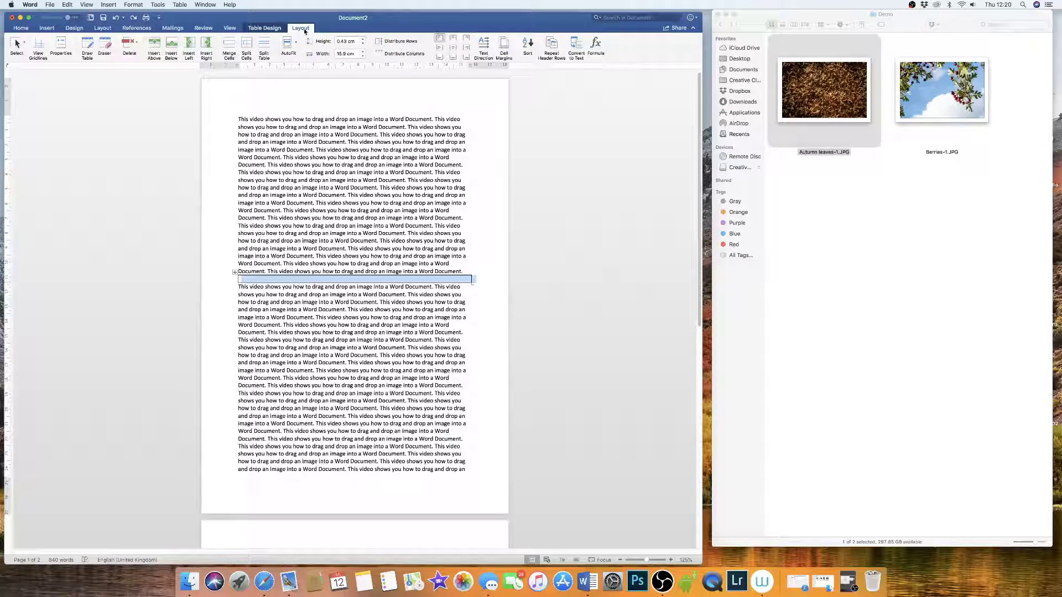
# Step: Set the table row height to 4 cm and the width to 8 cm
pyautogui.click(348, 41)
pyautogui.write('4')
pyautogui.press('Tab')
pyautogui.write('8')
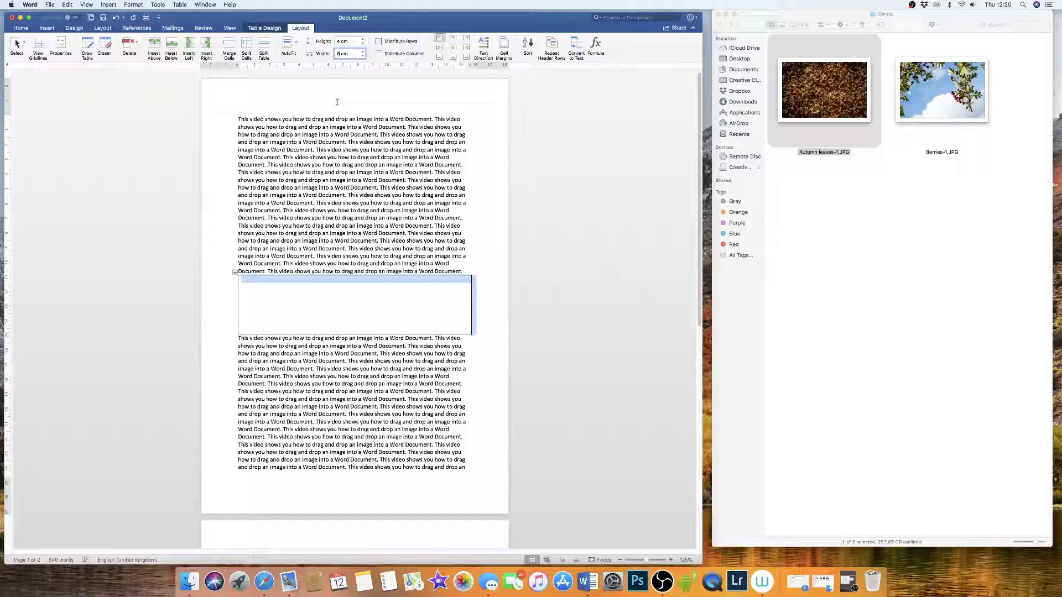
pyautogui.press('Return')
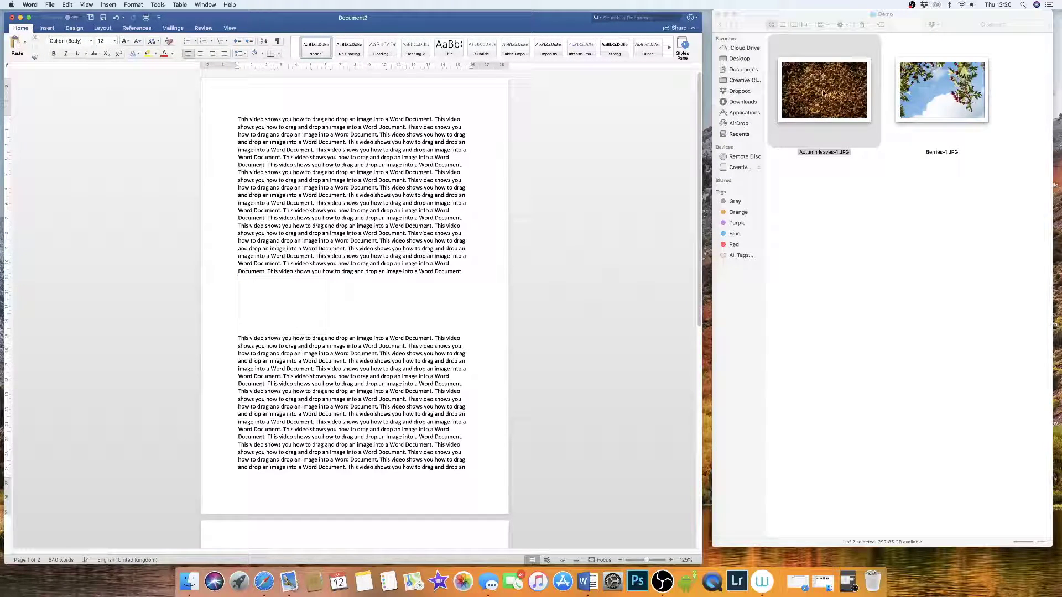
# Step: After undoing a test photo drop, set the table's AutoFit to Fixed Column Width
pyautogui.moveTo(825, 93); pyautogui.dragTo(283, 296)
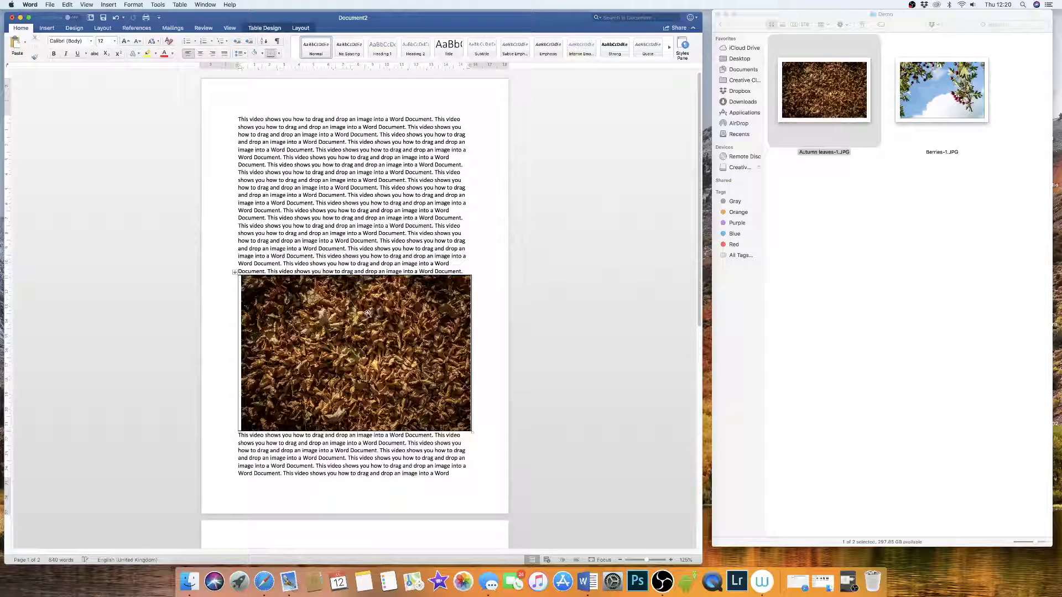
pyautogui.press('super+z')
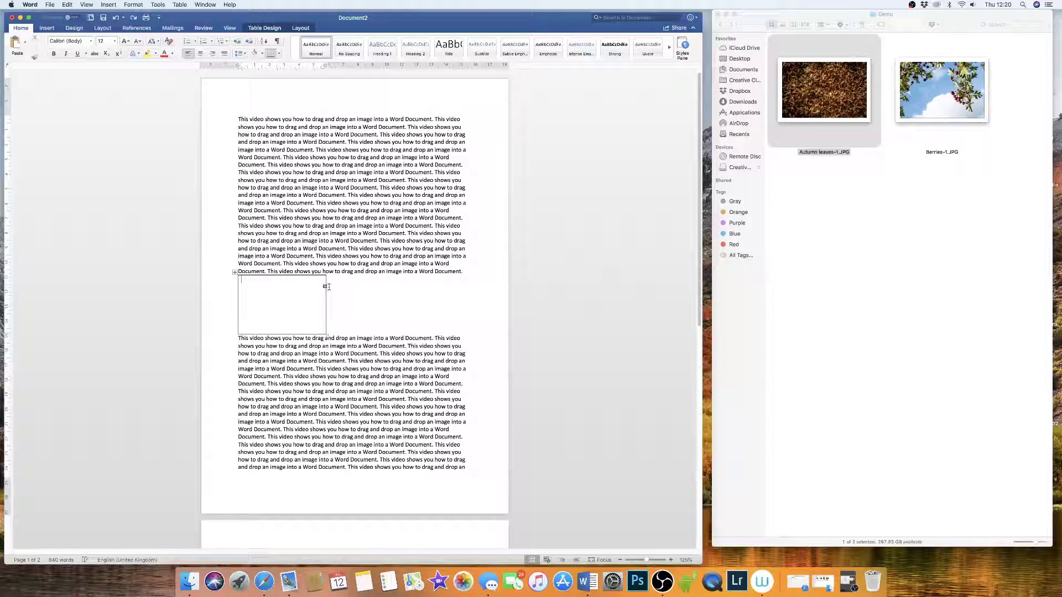
pyautogui.click(234, 272)
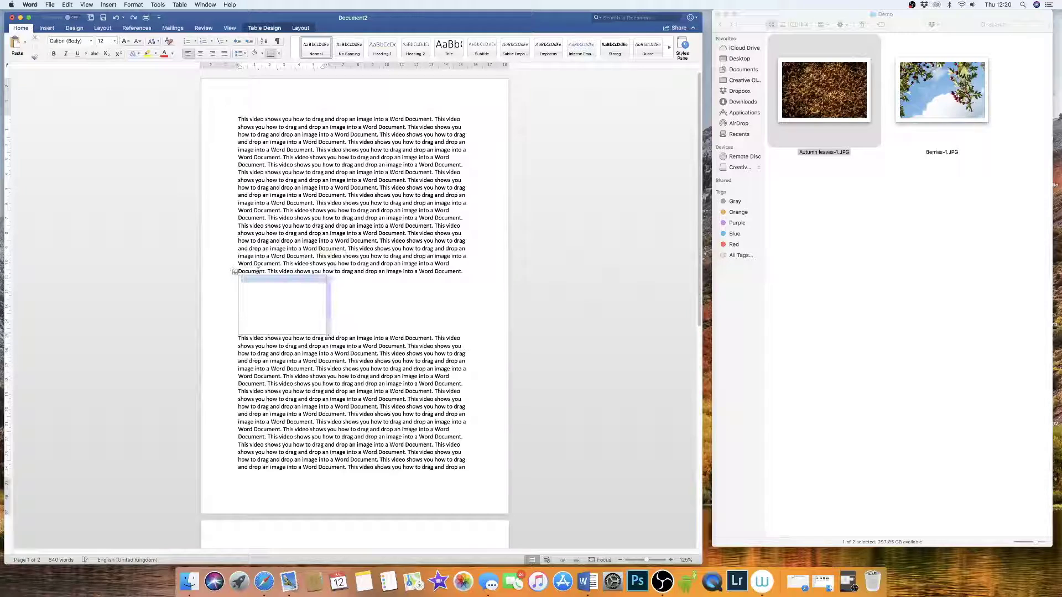
pyautogui.click(298, 29)
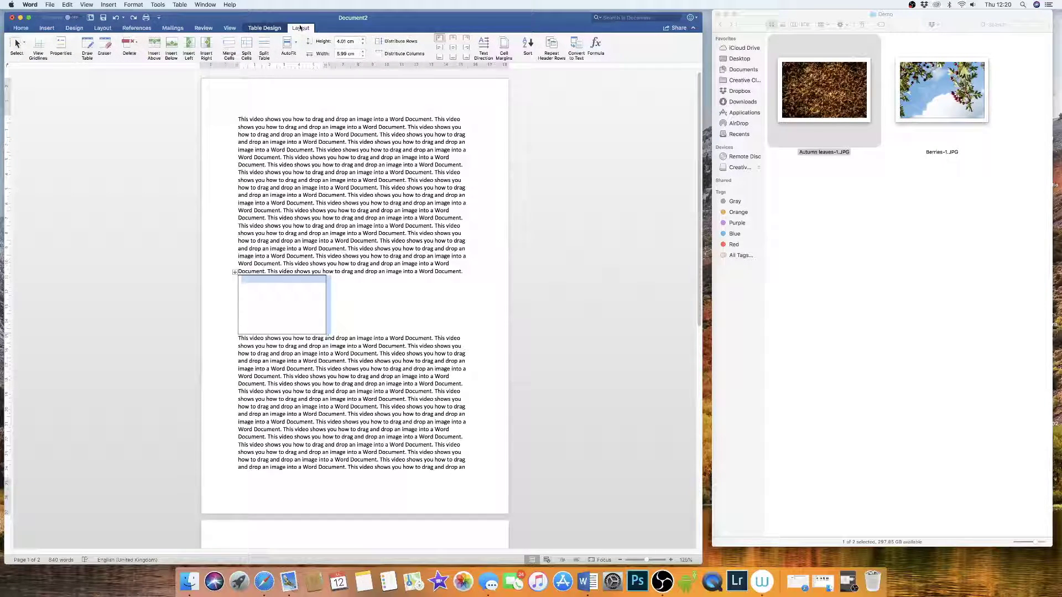
pyautogui.click(297, 44)
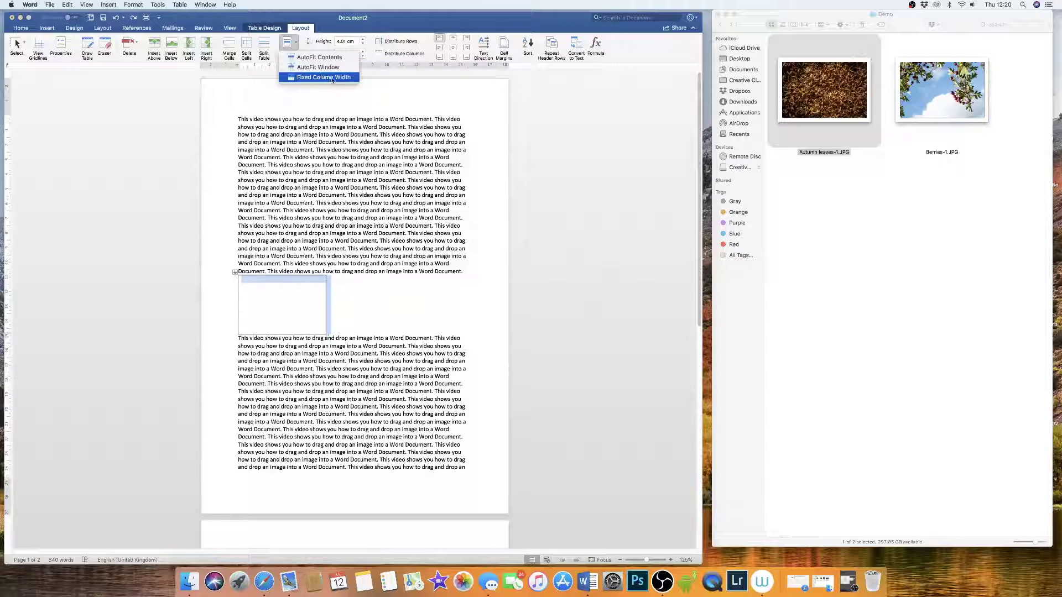
pyautogui.click(312, 79)
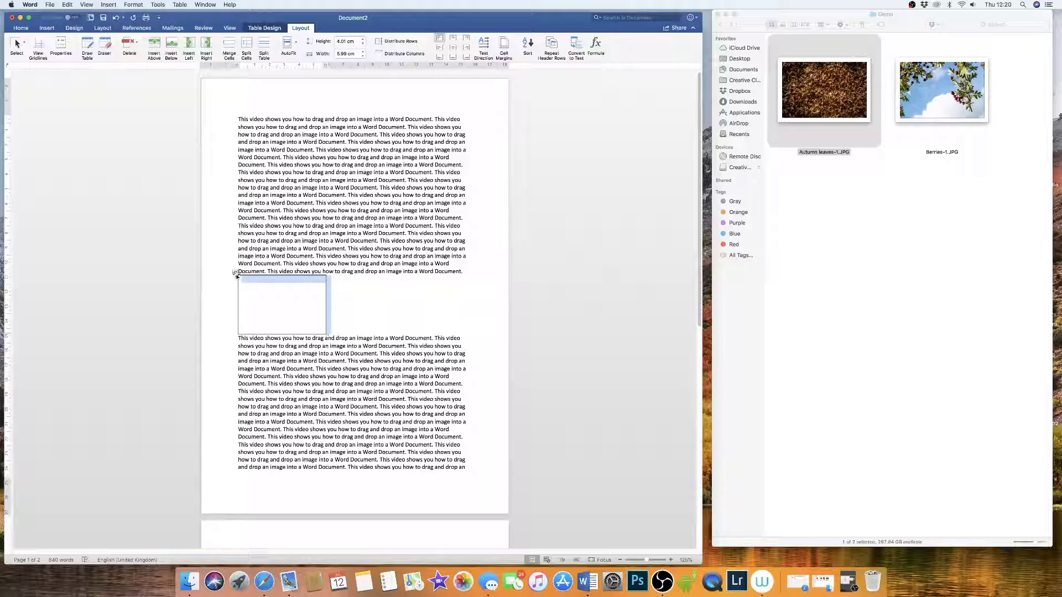
# Step: In Table Properties, set the row height rule to 'Row height is' and confirm
pyautogui.rightClick(274, 282)
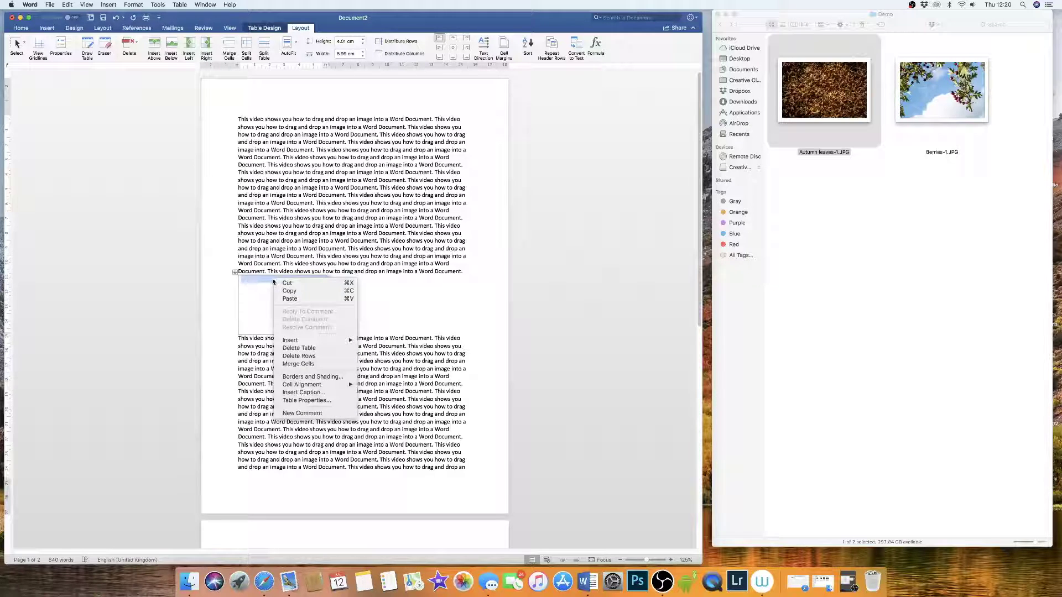
pyautogui.click(282, 400)
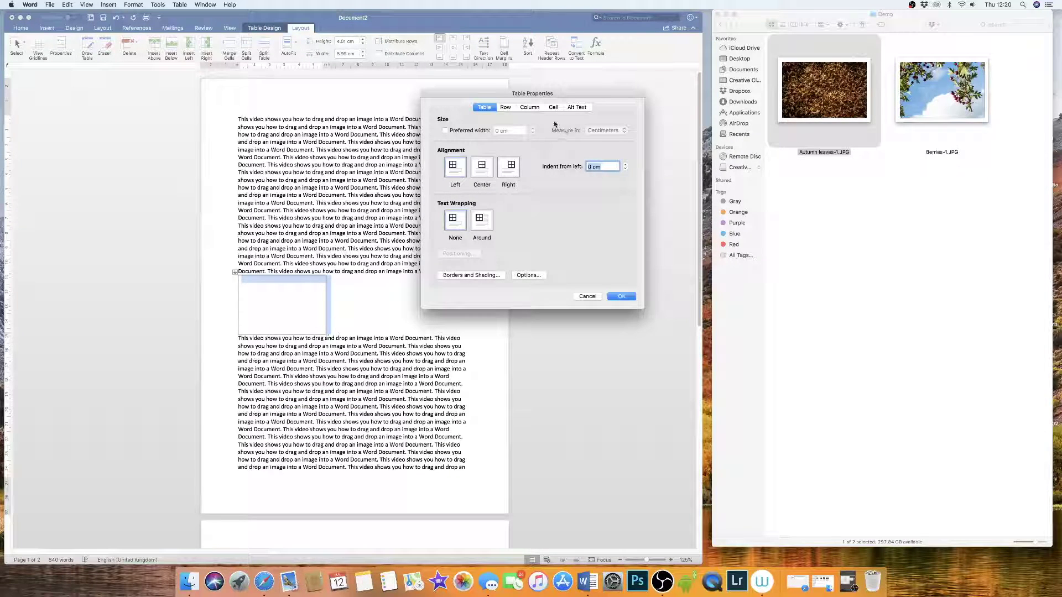
pyautogui.click(505, 107)
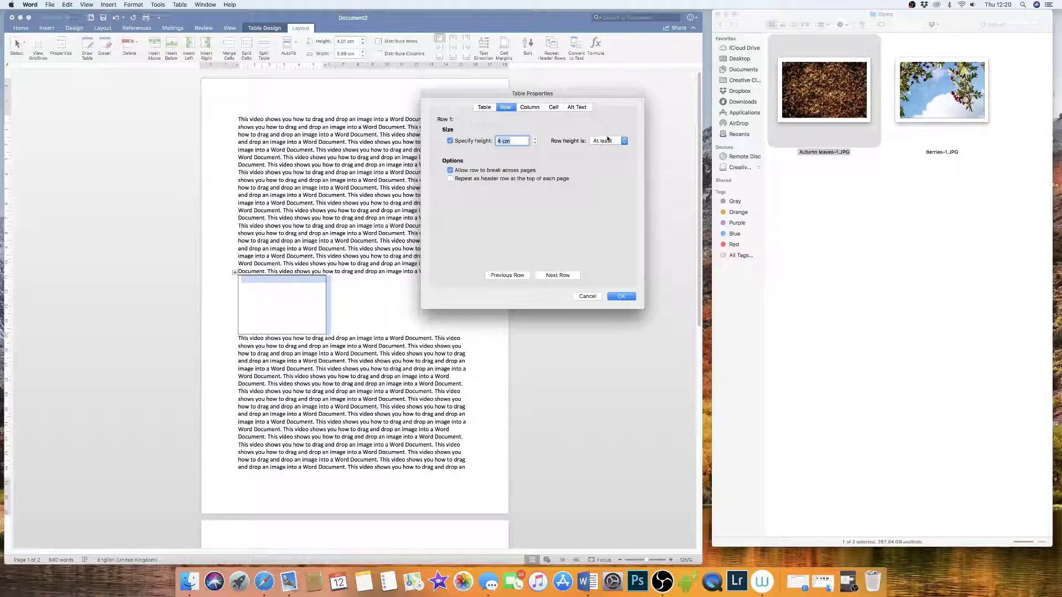
pyautogui.click(624, 140)
pyautogui.click(621, 297)
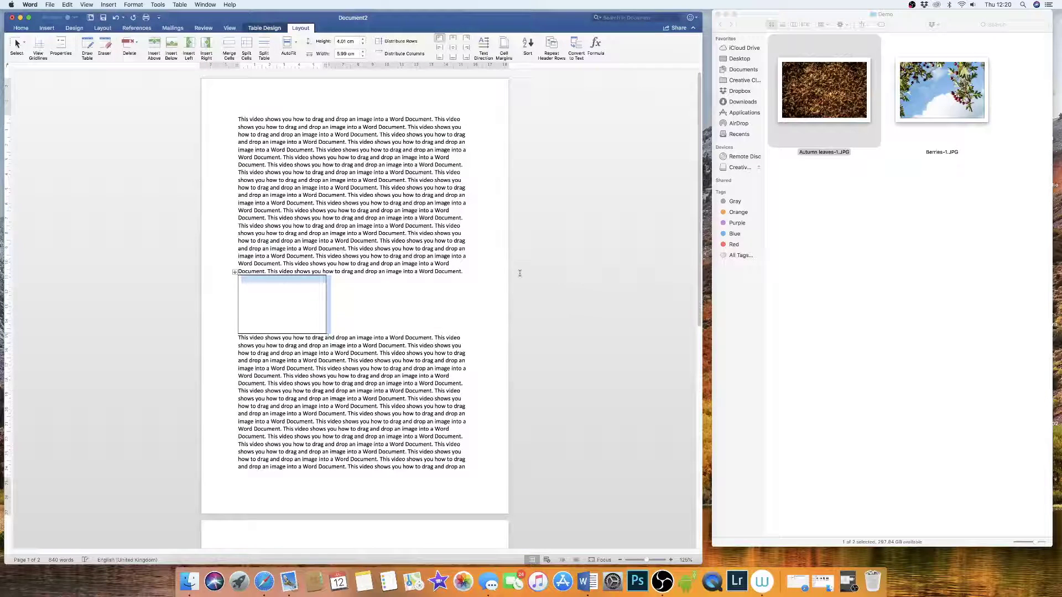
# Step: Drag the Autumn leaves photo from Finder into the table cell and select it
pyautogui.click(279, 302)
pyautogui.moveTo(814, 95); pyautogui.dragTo(294, 302)
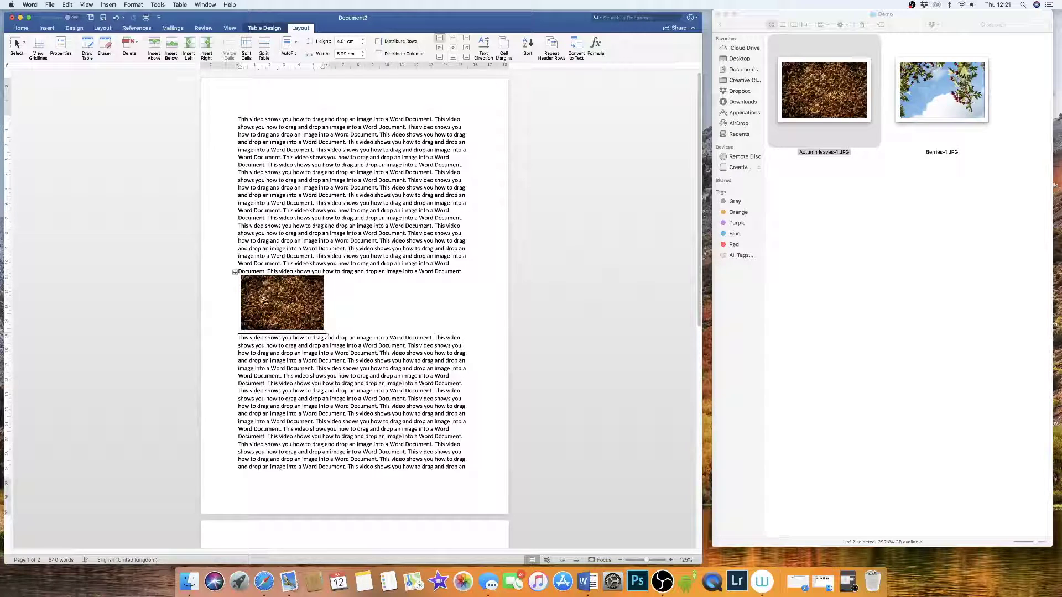
pyautogui.click(260, 301)
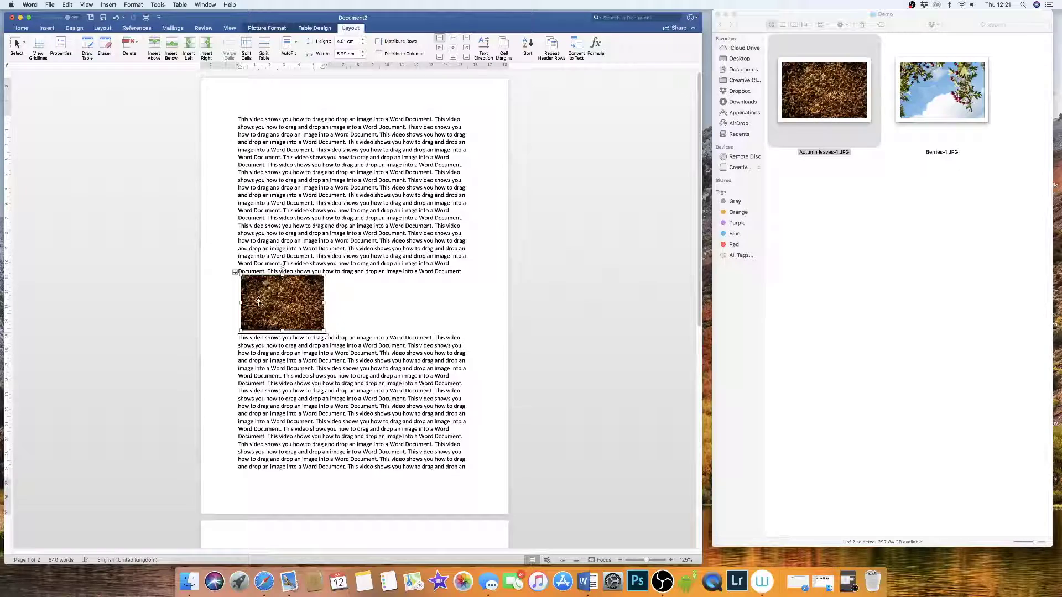
# Step: Remove the photo and set the table's left and right cell margins to 0 cm
pyautogui.press('BackSpace')
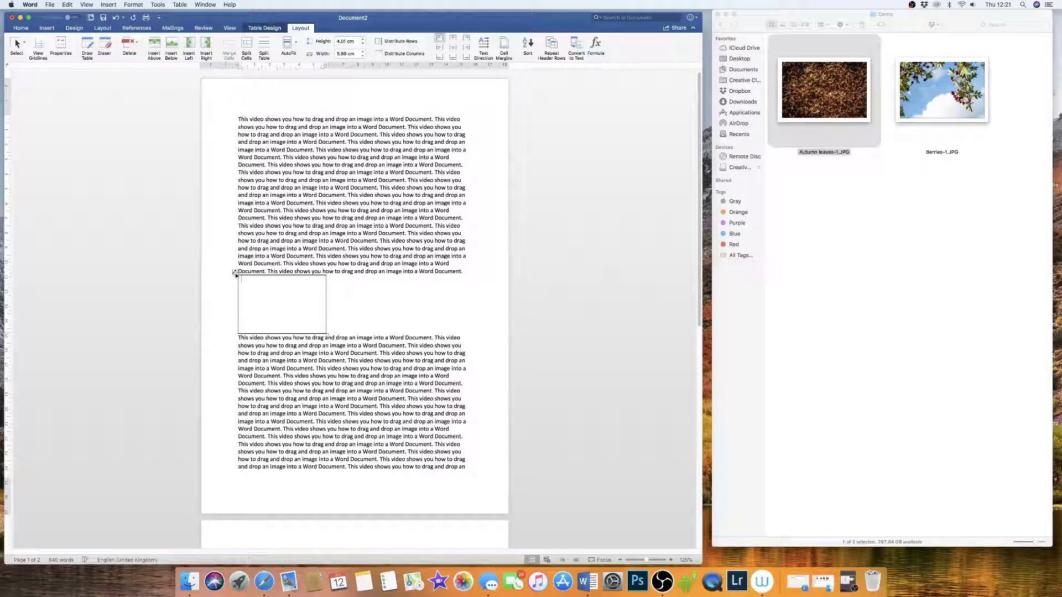
pyautogui.click(235, 273)
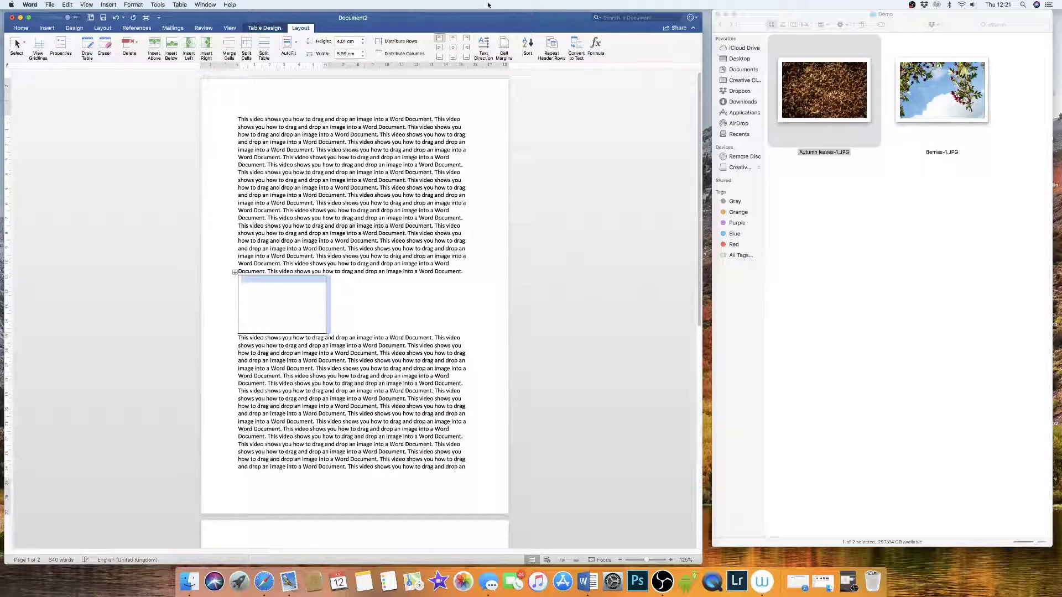
pyautogui.click(505, 45)
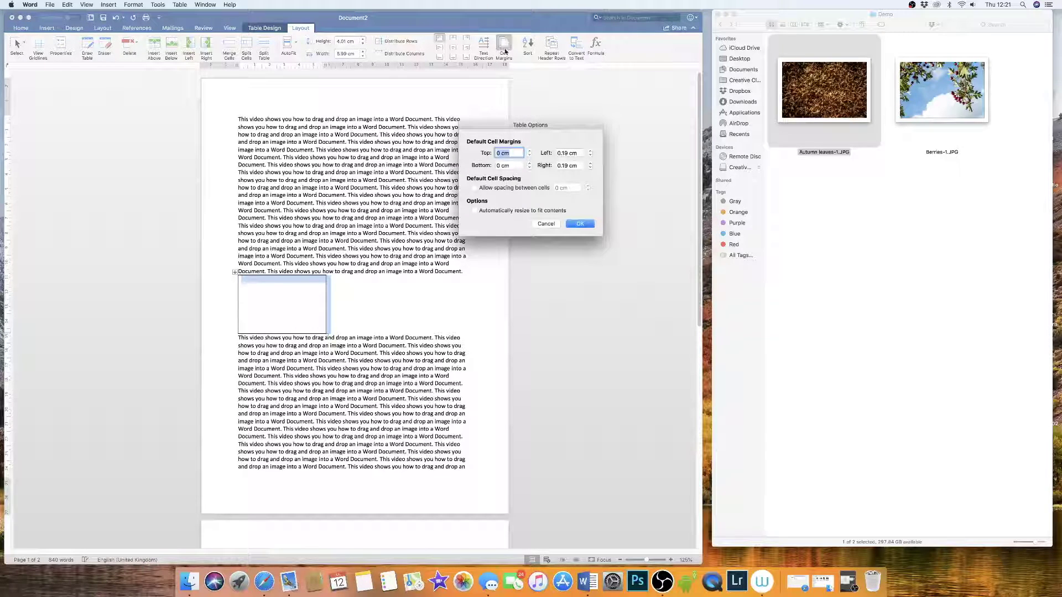
pyautogui.click(567, 153)
pyautogui.press('BackSpace')
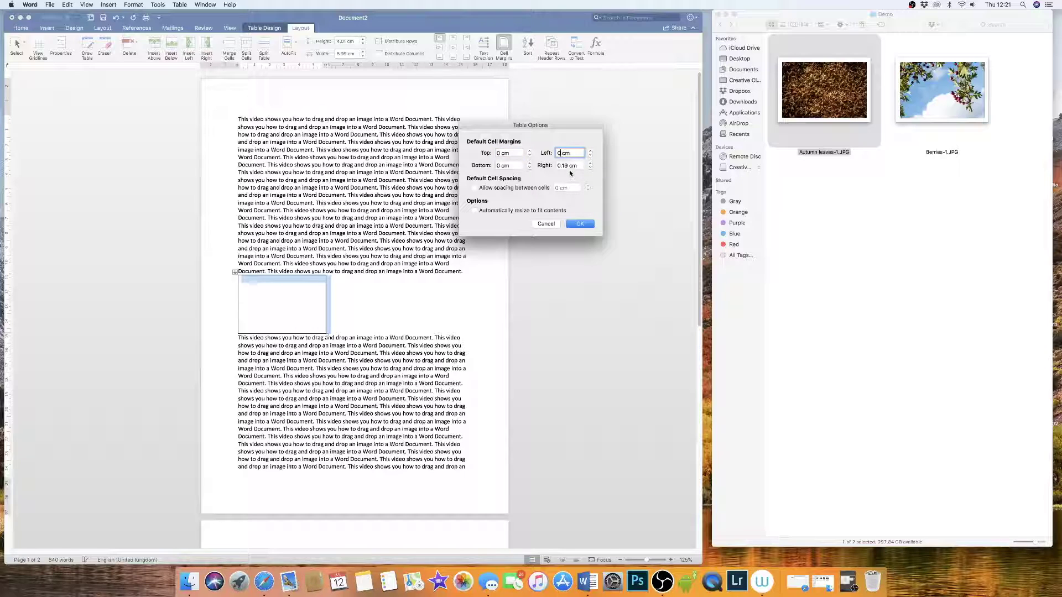
pyautogui.doubleClick(562, 165)
pyautogui.write('0')
pyautogui.click(578, 224)
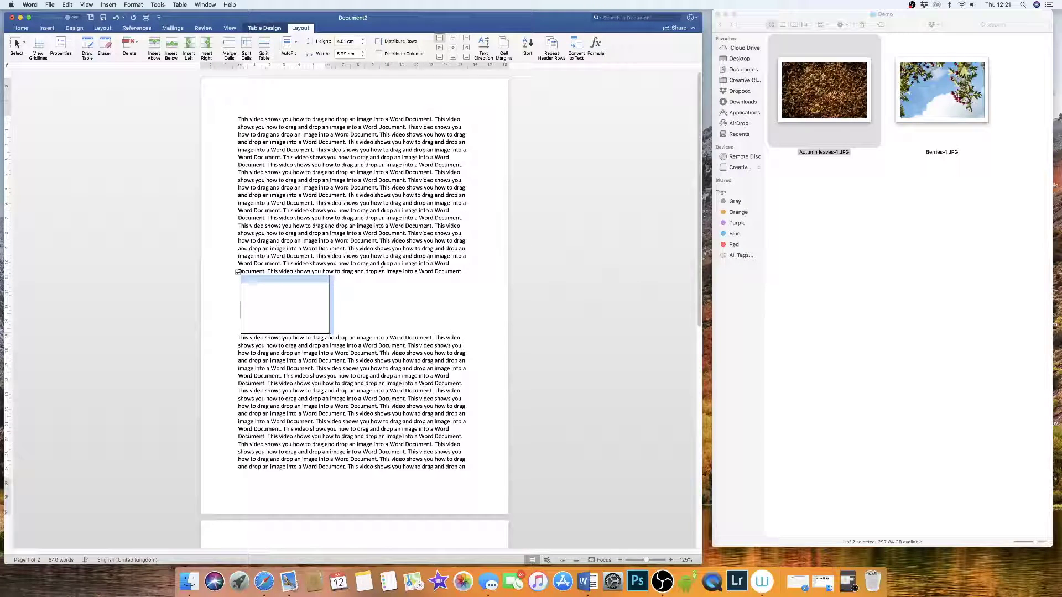
# Step: Drag the Autumn leaves photo back into the empty cell and select it
pyautogui.moveTo(824, 92); pyautogui.dragTo(295, 298)
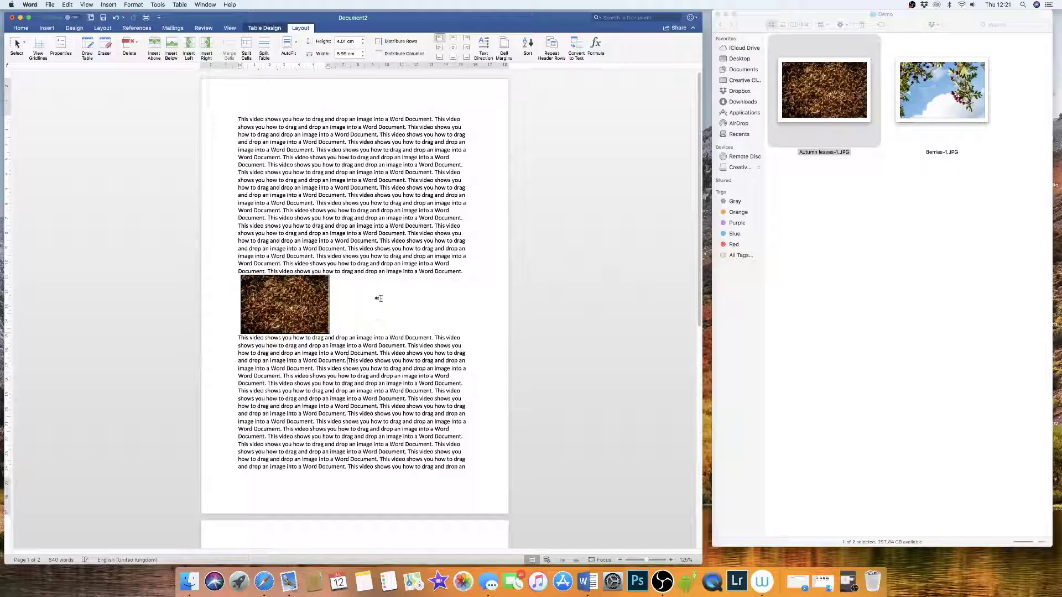
pyautogui.click(381, 227)
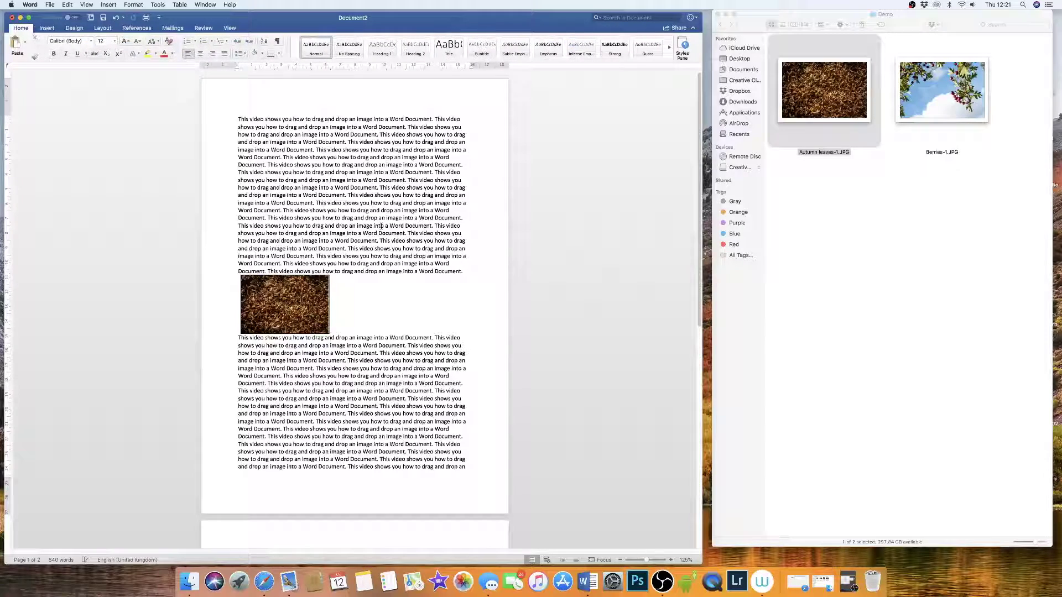
pyautogui.click(307, 303)
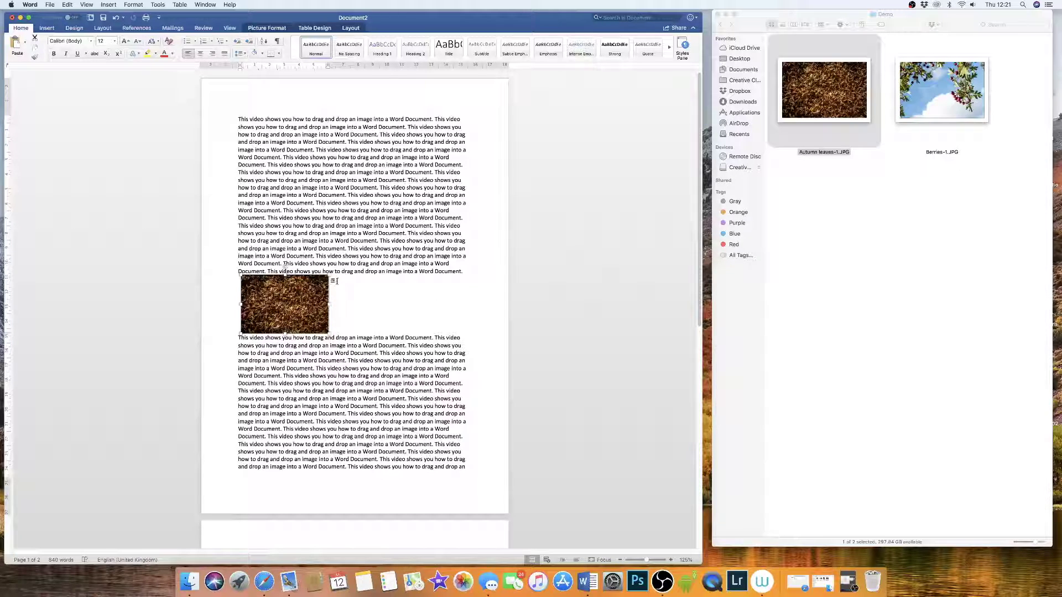
# Step: Nudge the leaves photo left to line up with the text
pyautogui.moveTo(328, 277); pyautogui.dragTo(310, 287)
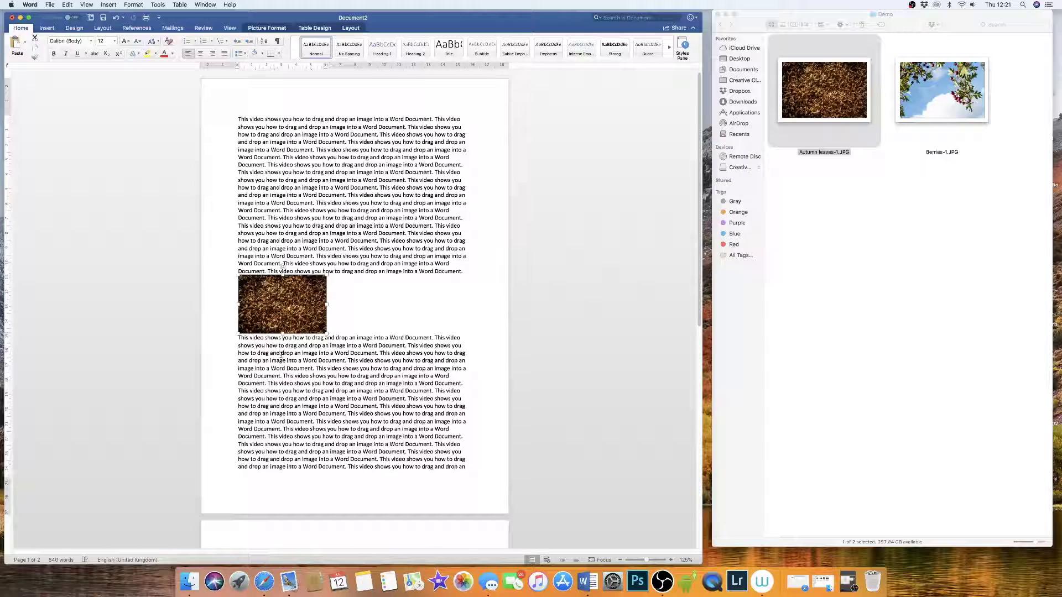
pyautogui.click(234, 272)
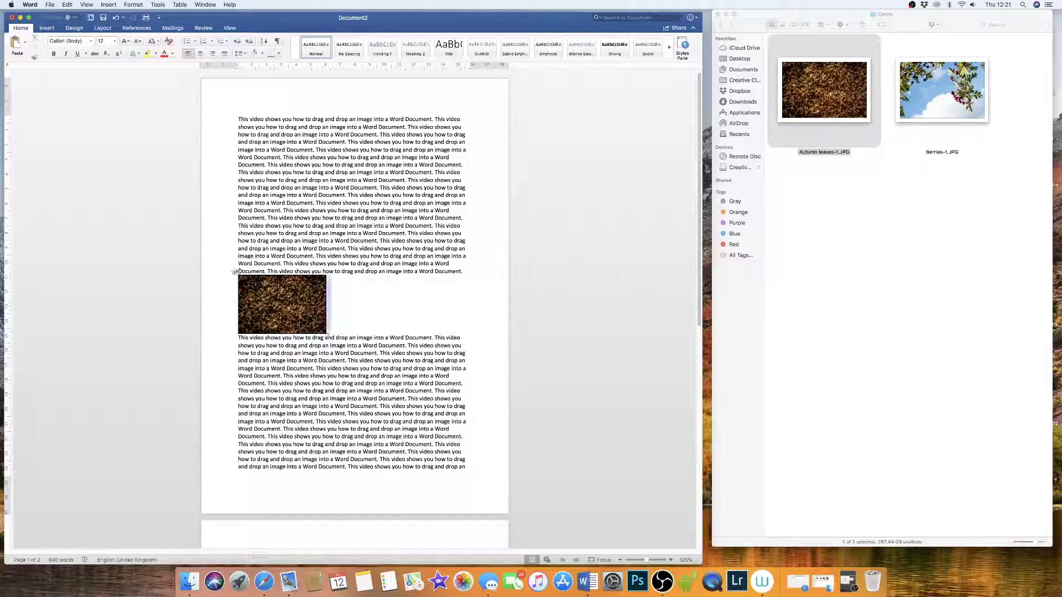
pyautogui.rightClick(270, 290)
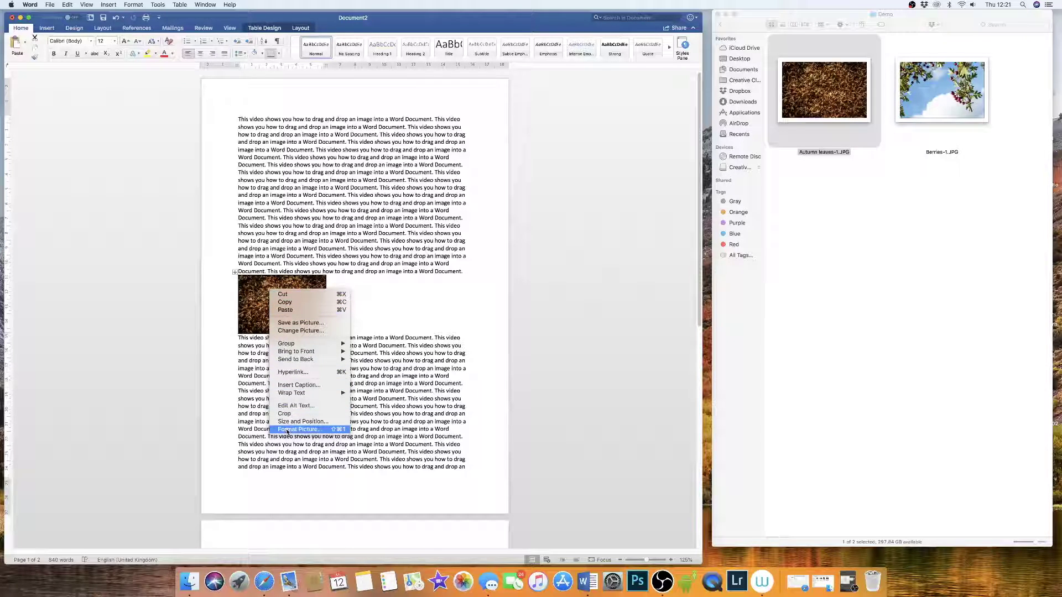
pyautogui.click(317, 256)
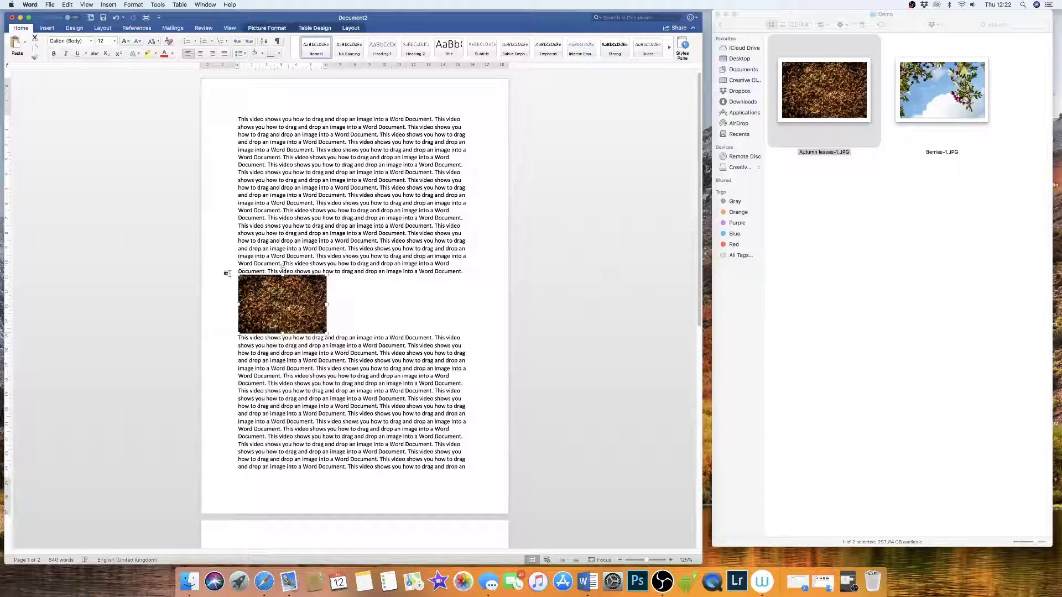
# Step: Set the table's Text Wrapping to Around in Table Properties
pyautogui.click(227, 276)
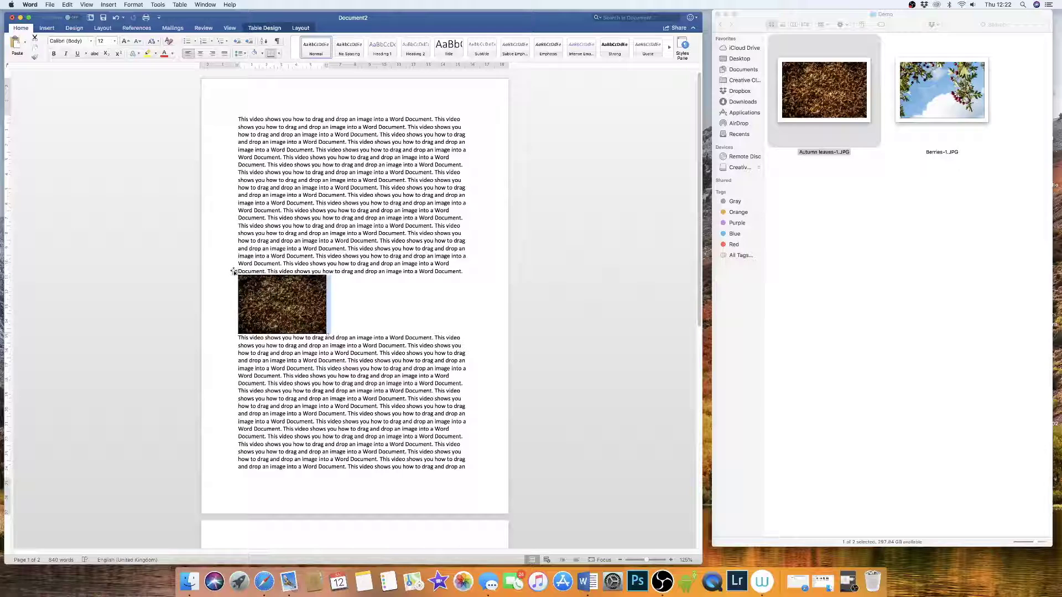
pyautogui.rightClick(234, 272)
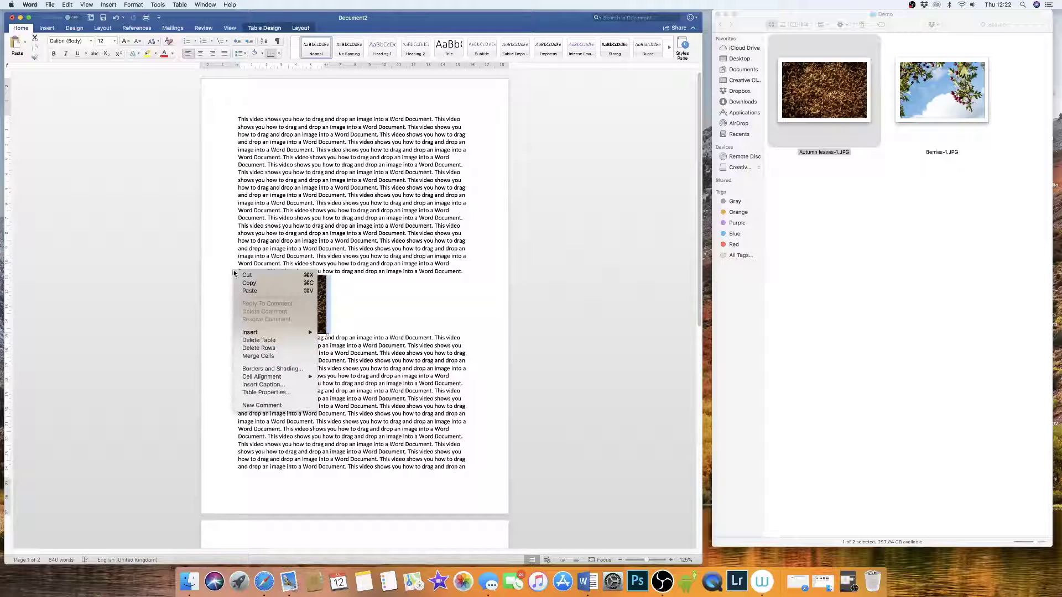
pyautogui.click(264, 393)
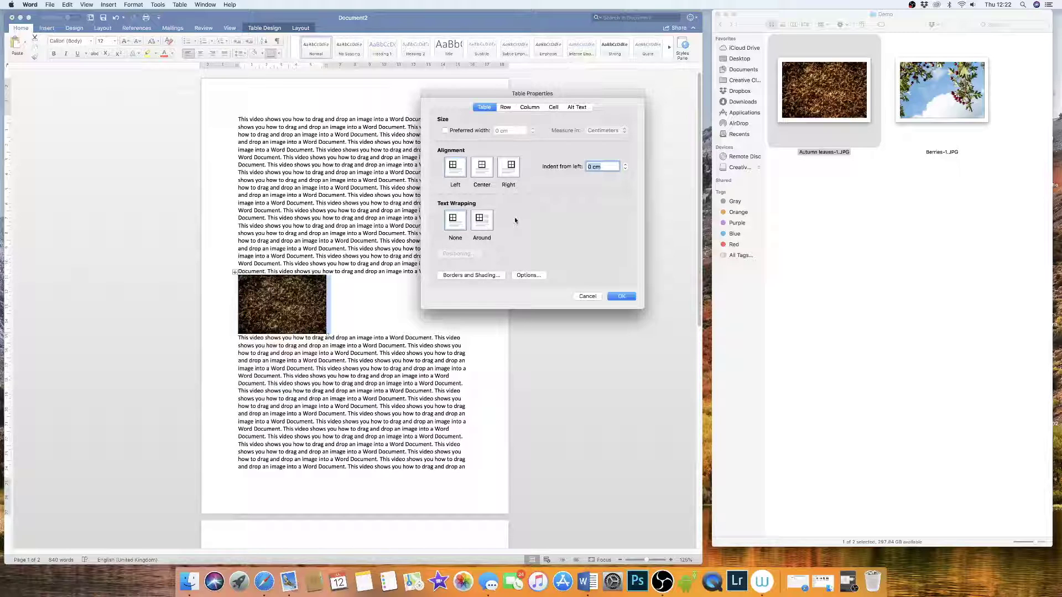
pyautogui.click(488, 230)
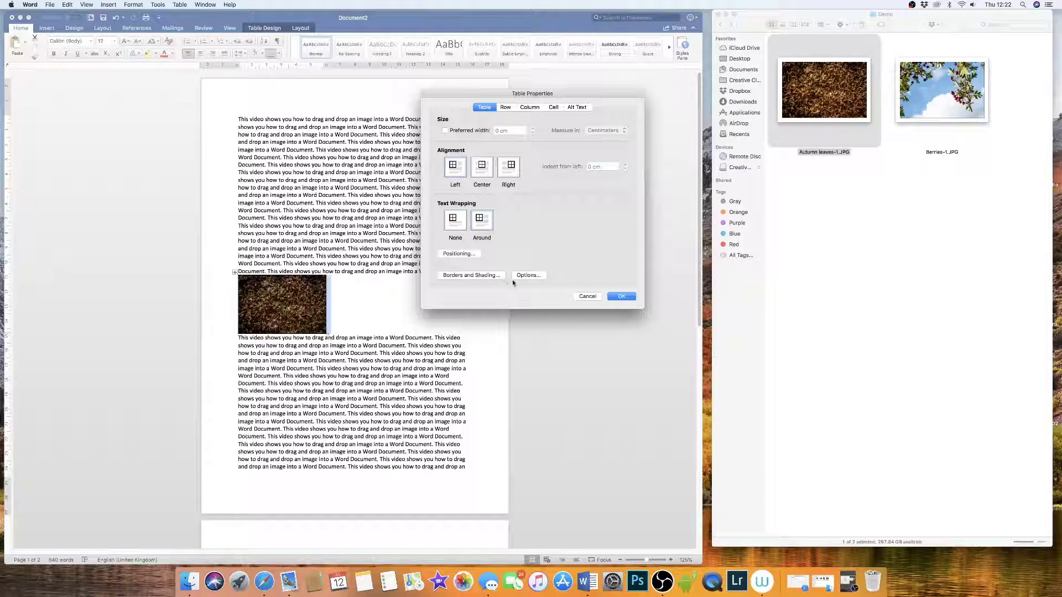
pyautogui.click(620, 297)
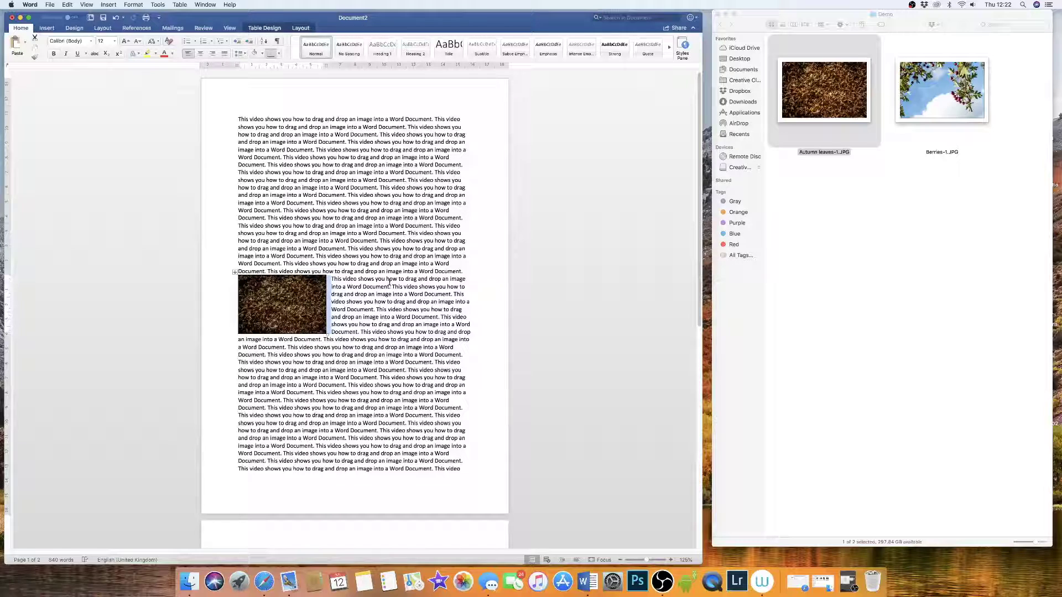
pyautogui.click(317, 286)
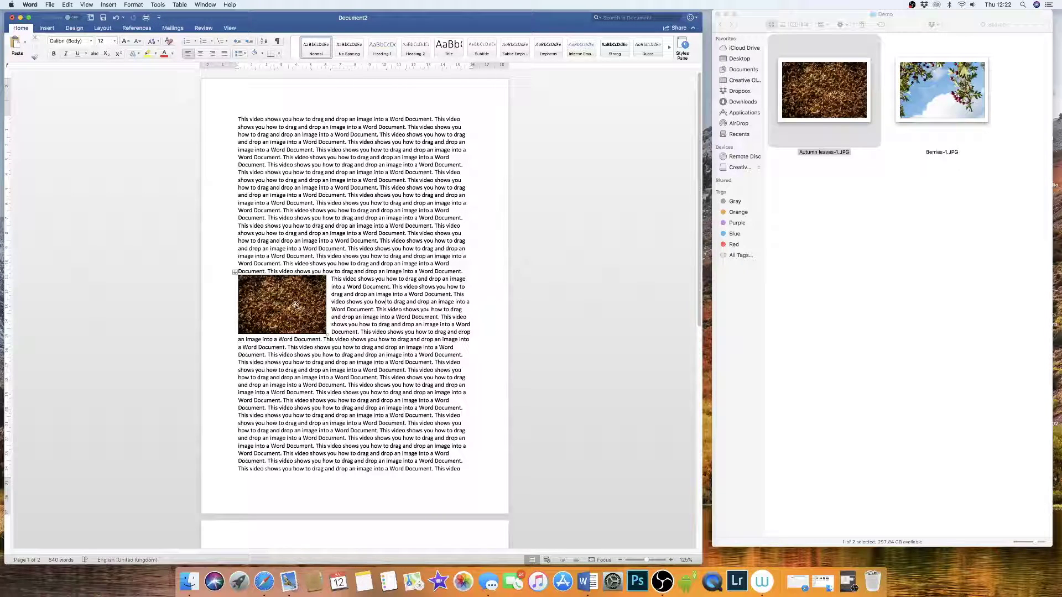
# Step: Delete the photo from the cell, then type and undo filler text to test the wrapping
pyautogui.press('Delete')
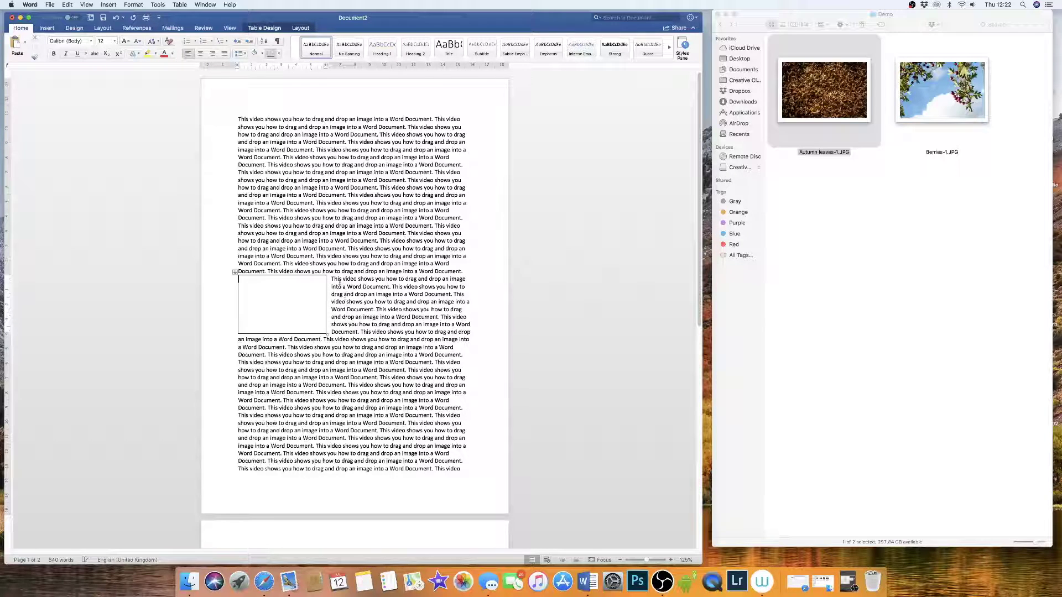
pyautogui.click(363, 270)
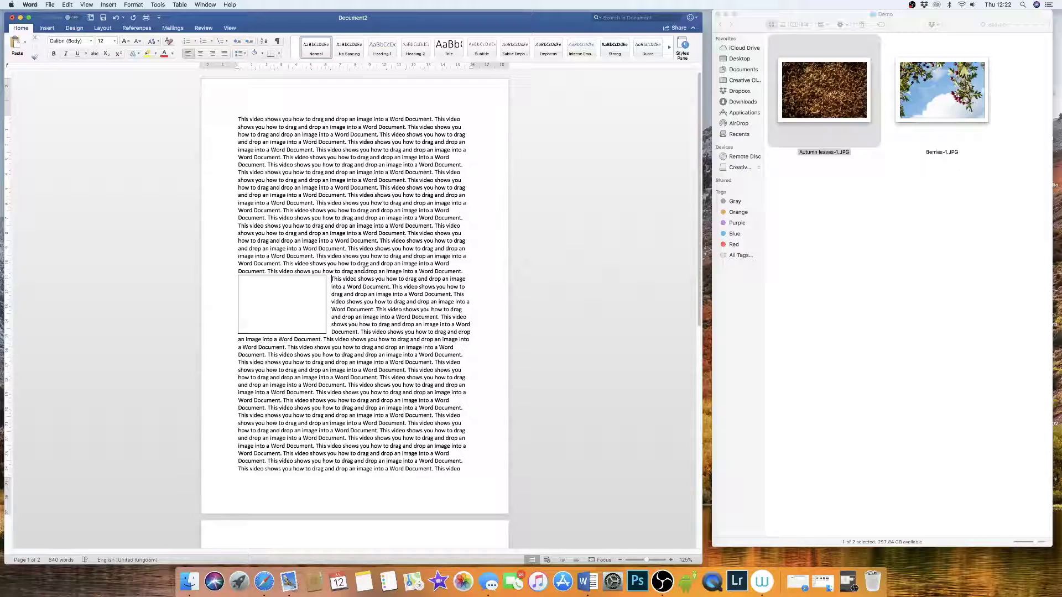
pyautogui.write('Asfknsdkfnsdg asd')
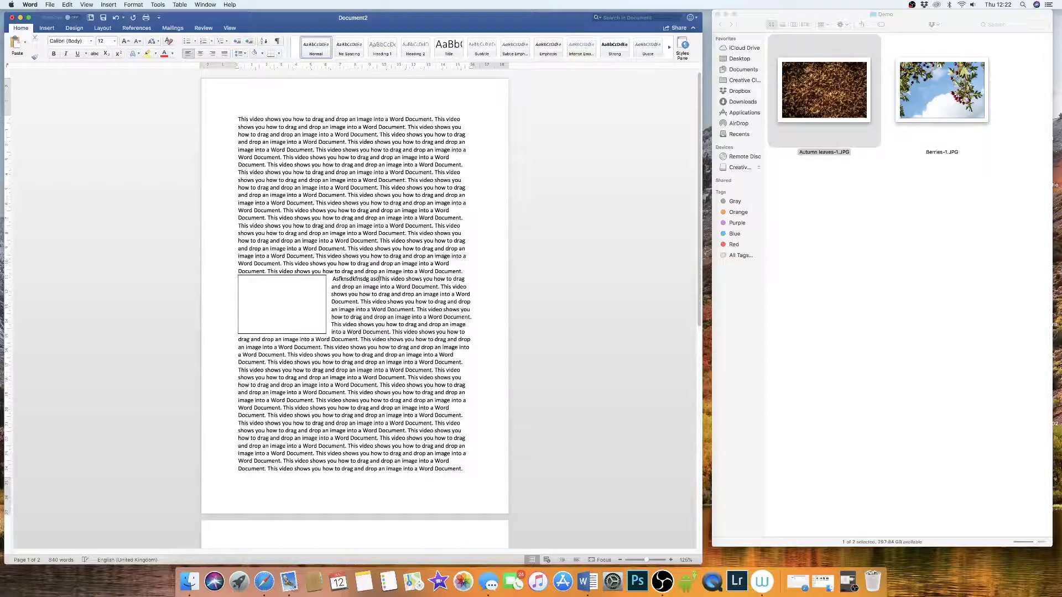
pyautogui.write('flknsdlknsdg sdlknsdlgknasdfg')
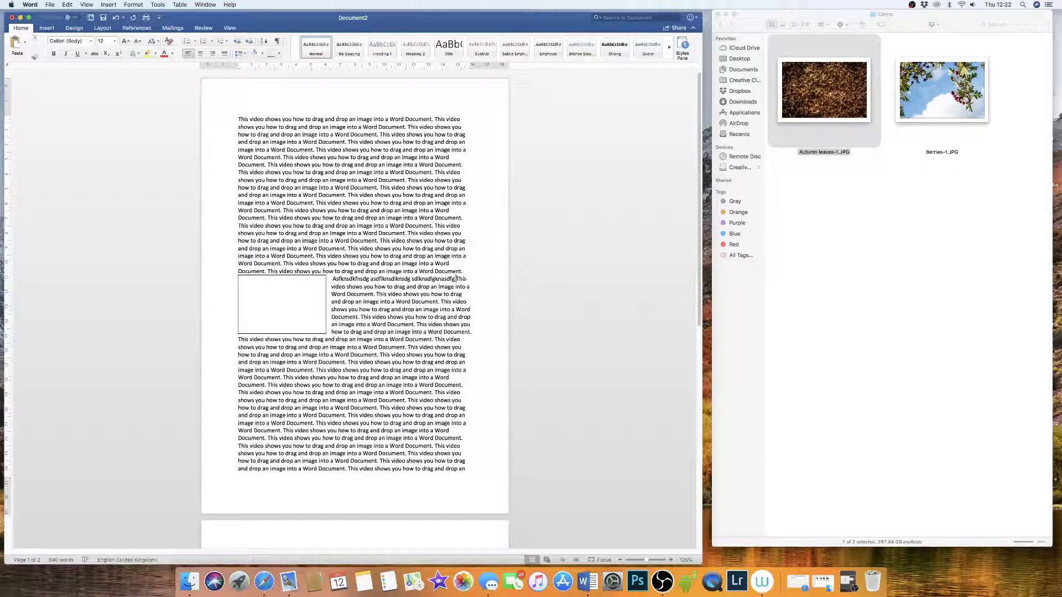
pyautogui.write(' asdlgknadslfgkadfg adsflgkadlfgkn')
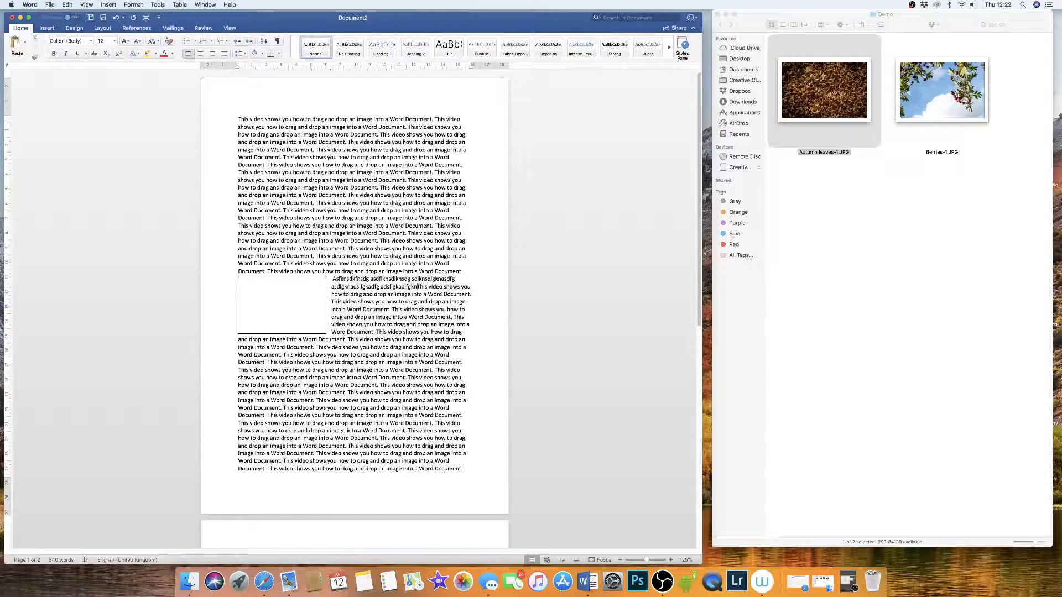
pyautogui.press('super+z')
pyautogui.press('super+z')
pyautogui.press('super+z')
pyautogui.press('super+z')
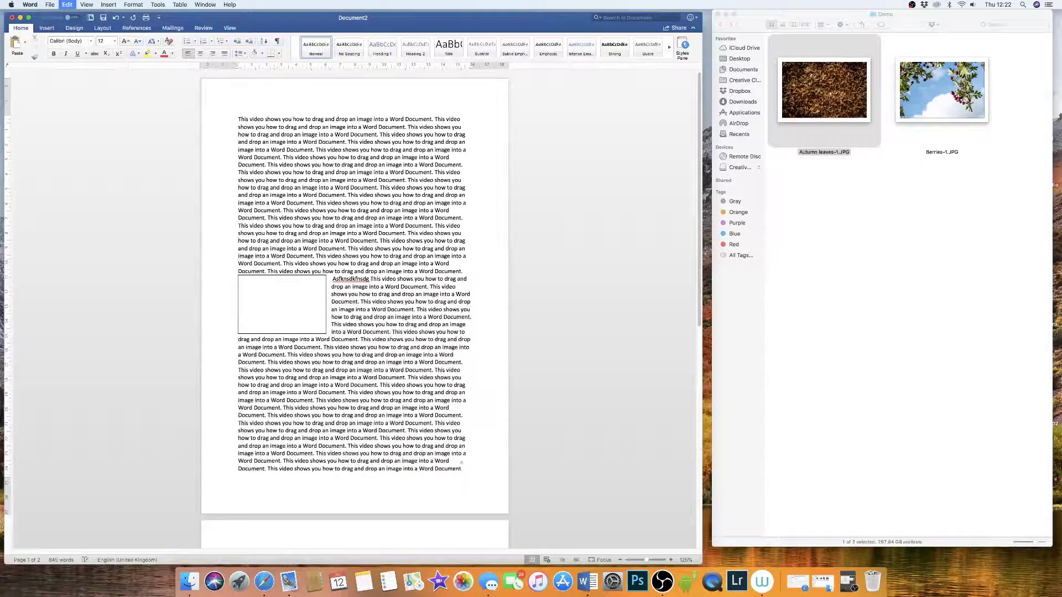
pyautogui.press('super+z')
pyautogui.press('super+z')
pyautogui.press('super+z')
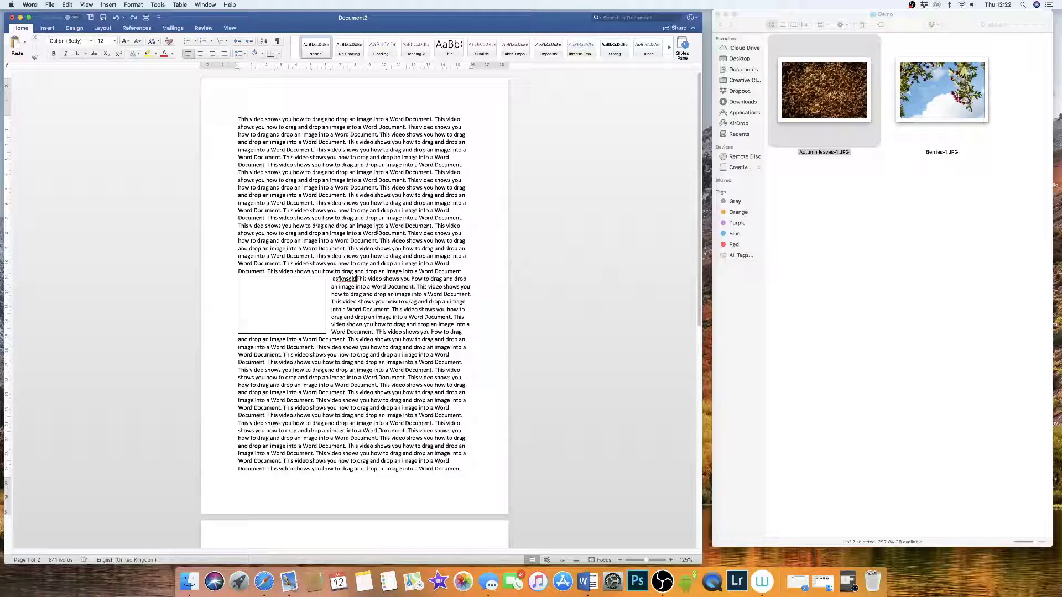
pyautogui.press('super+z')
pyautogui.press('super+z')
pyautogui.press('super+z')
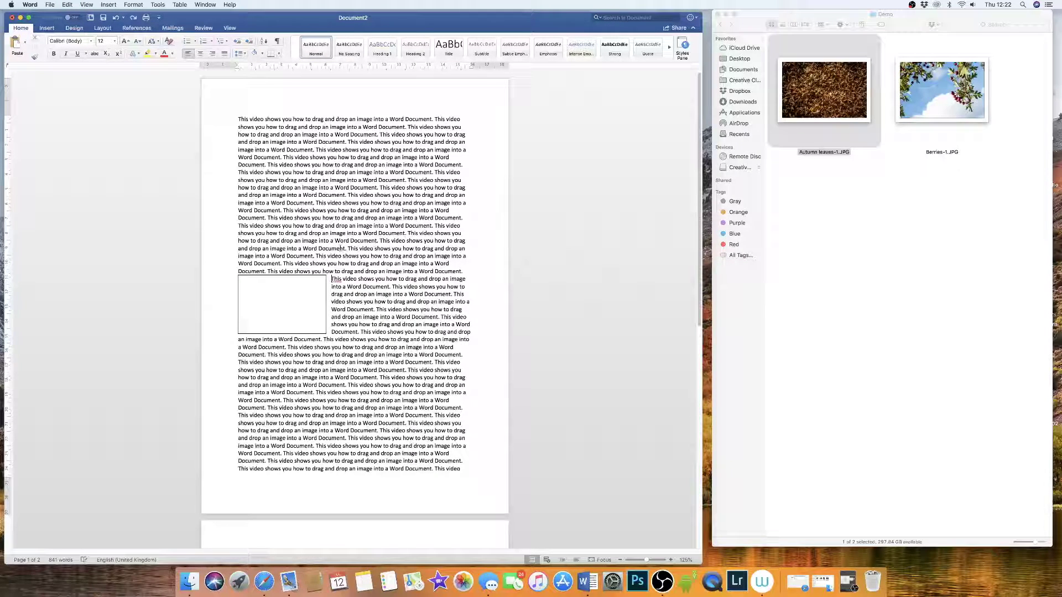
pyautogui.write("s'dkjn'kdjsn")
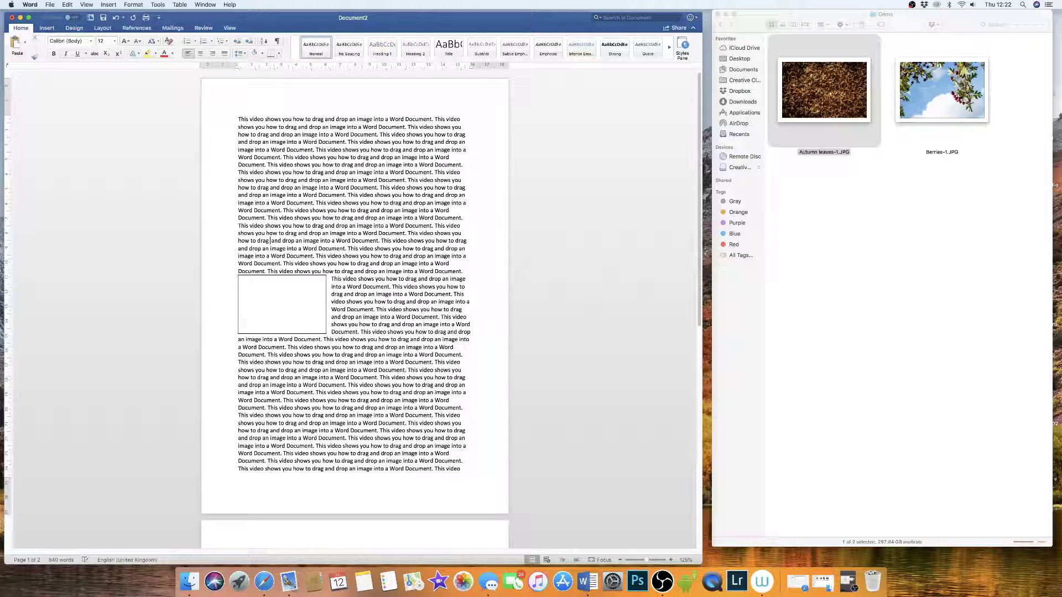
pyautogui.write("ksjdnvksjdnvk'djsnvkdjsvn")
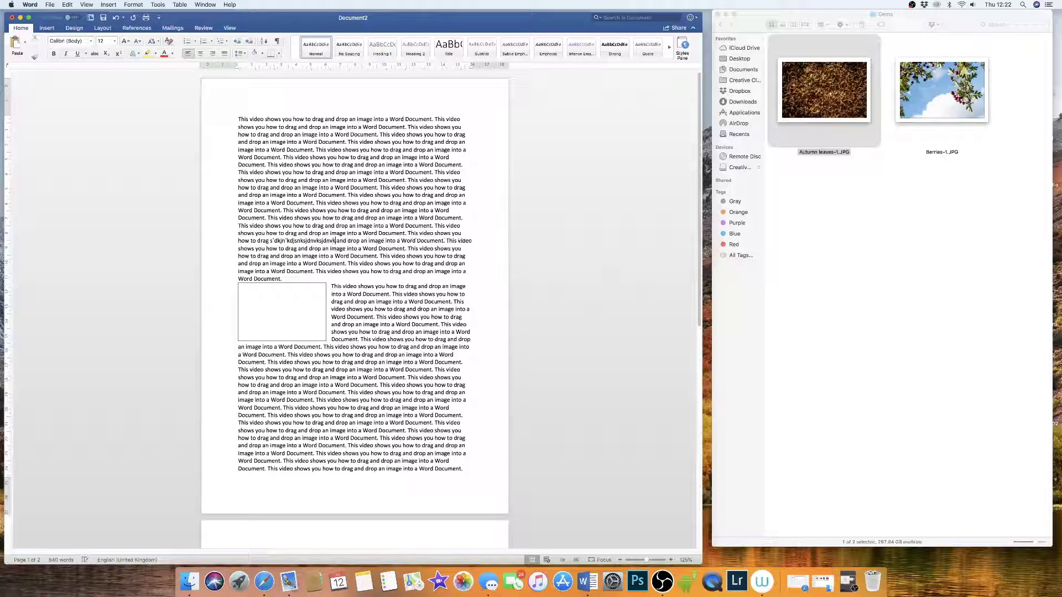
pyautogui.write("ksjdnvk'dsjvn'kdsjvnksdjvn")
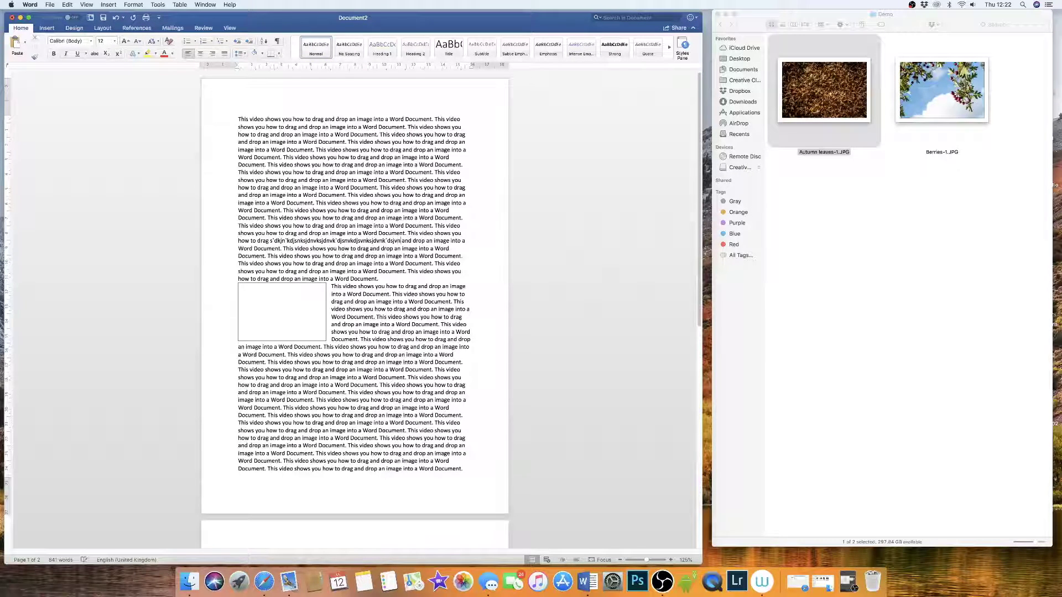
pyautogui.write("k'djsvn")
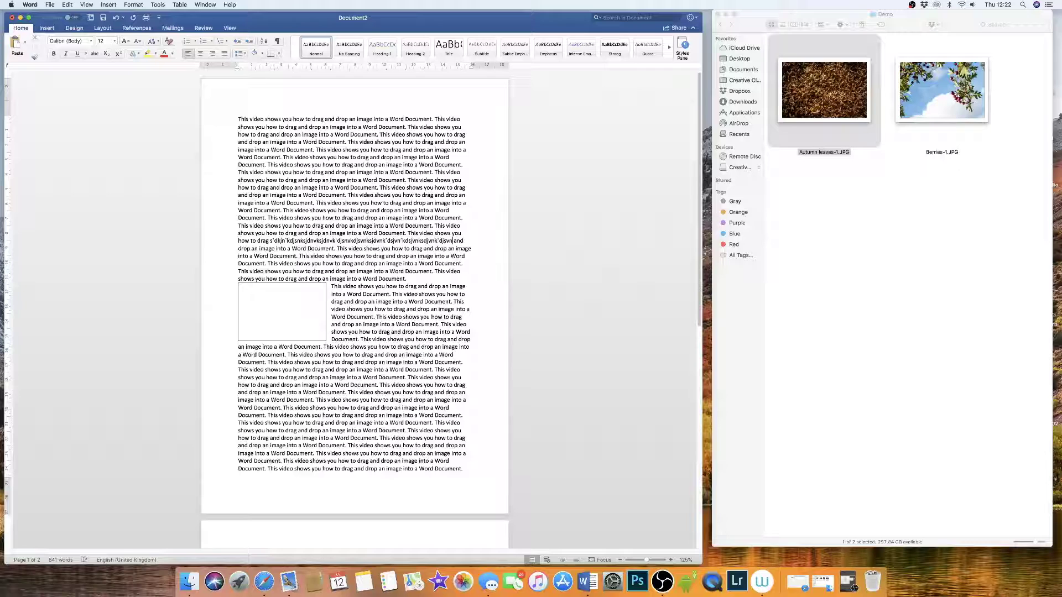
pyautogui.write('vlk`nsdvkns`dvnnk')
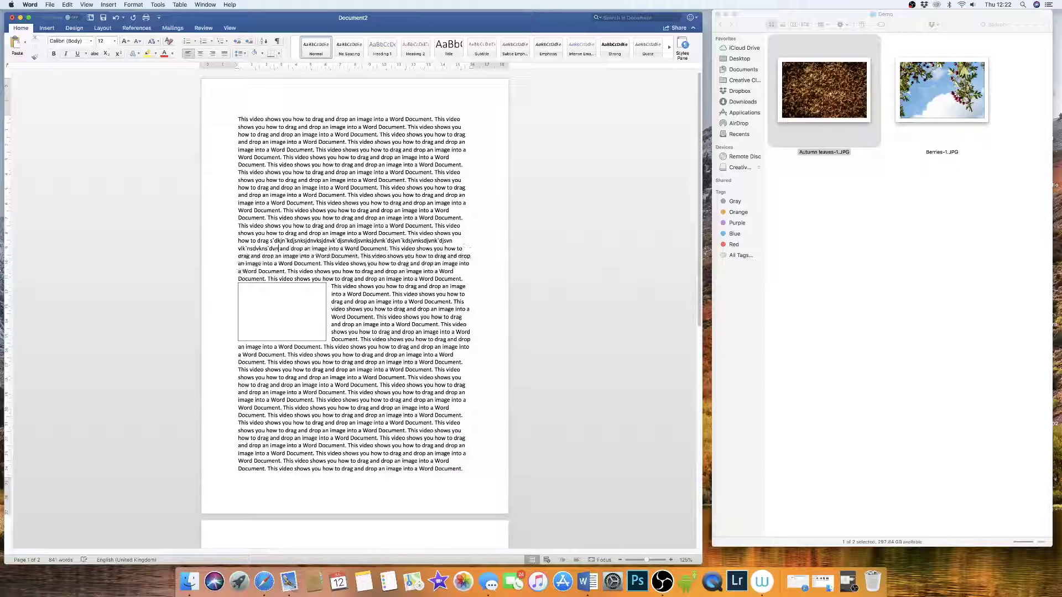
pyautogui.write('vdnl`dksv')
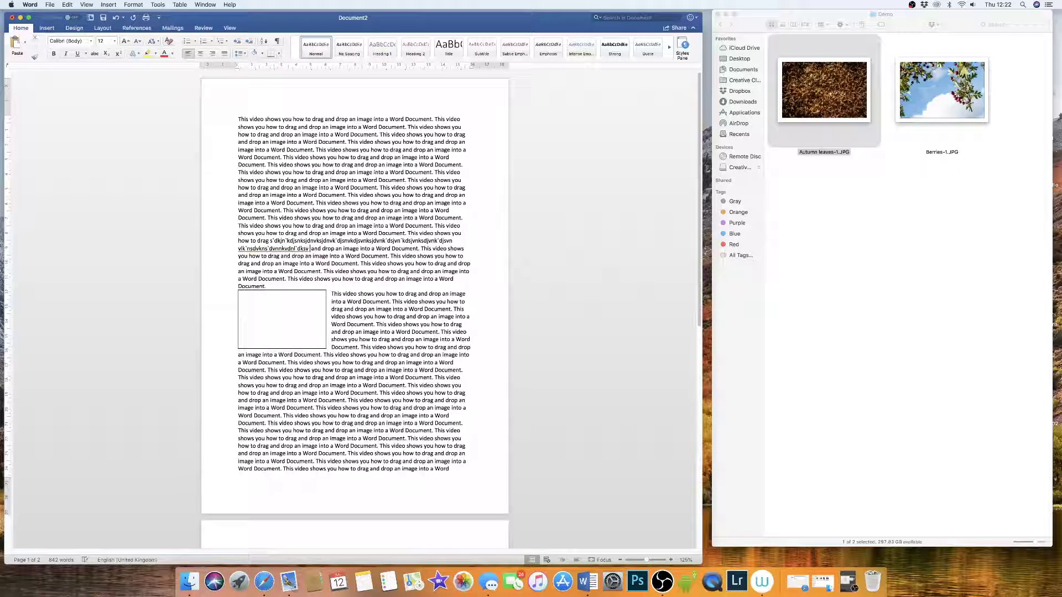
pyautogui.press('super+z')
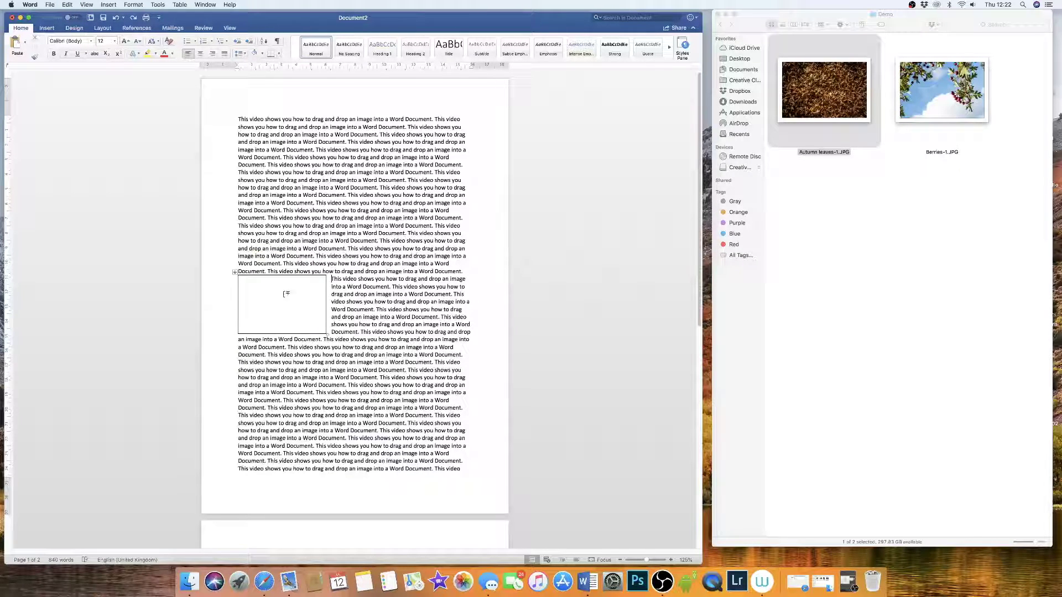
# Step: Select the empty table cell and bring up Table Properties from its shortcut menu
pyautogui.click(242, 278)
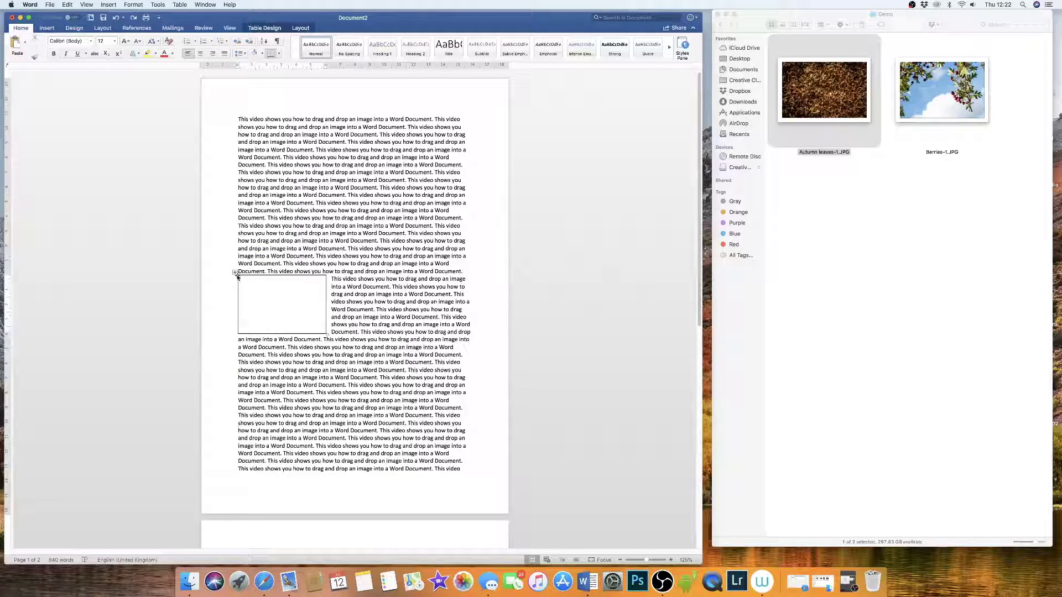
pyautogui.click(238, 277)
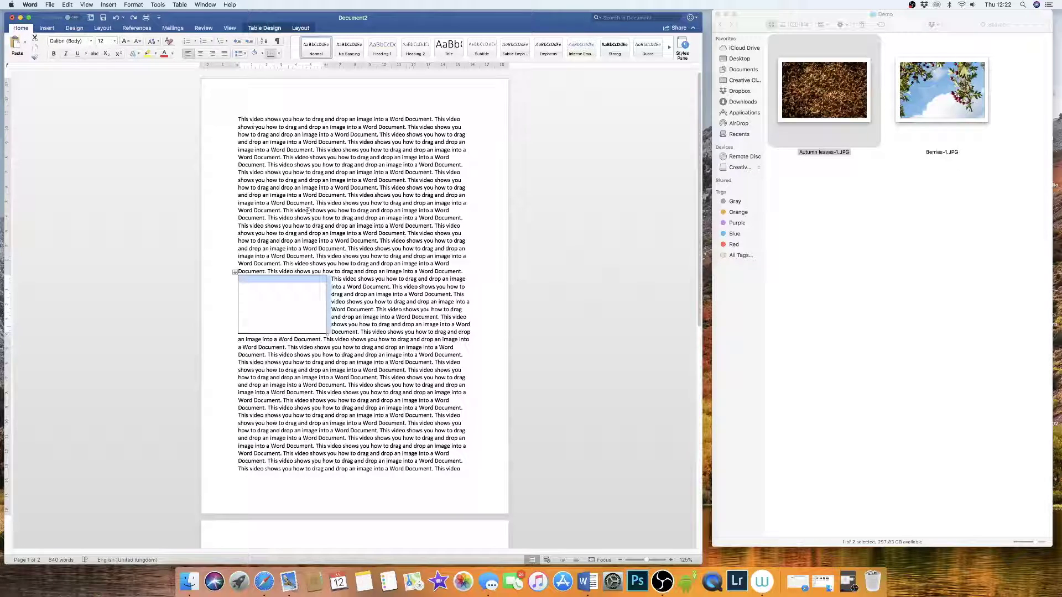
pyautogui.rightClick(278, 282)
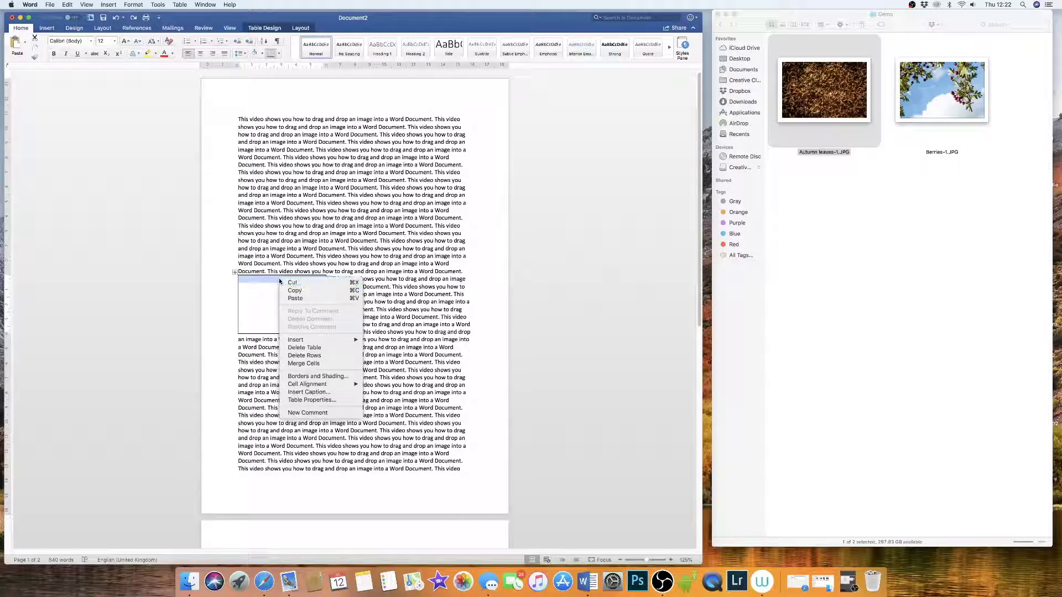
pyautogui.click(277, 282)
pyautogui.rightClick(277, 281)
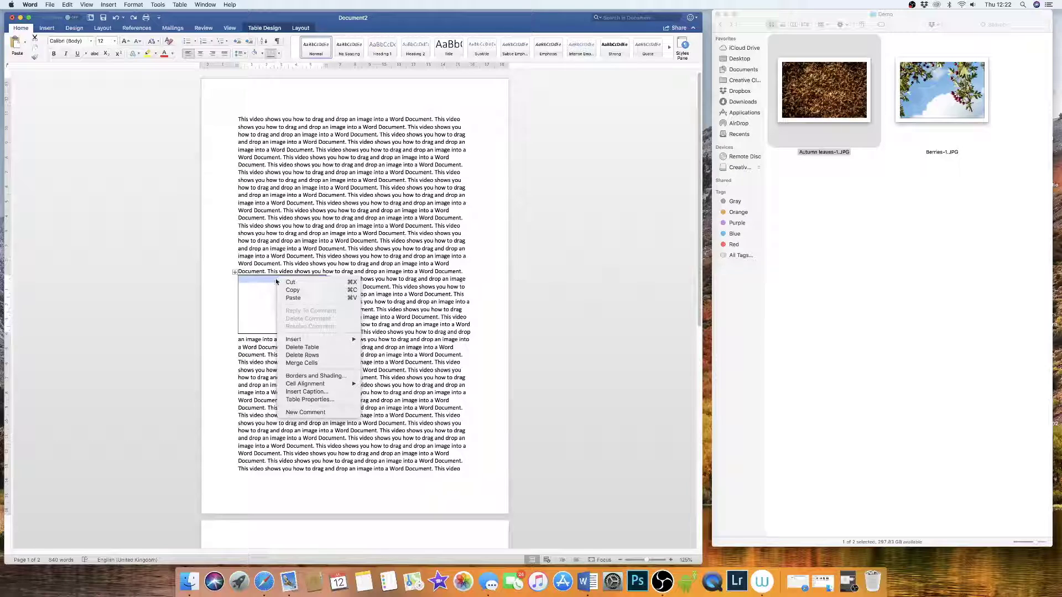
pyautogui.click(297, 400)
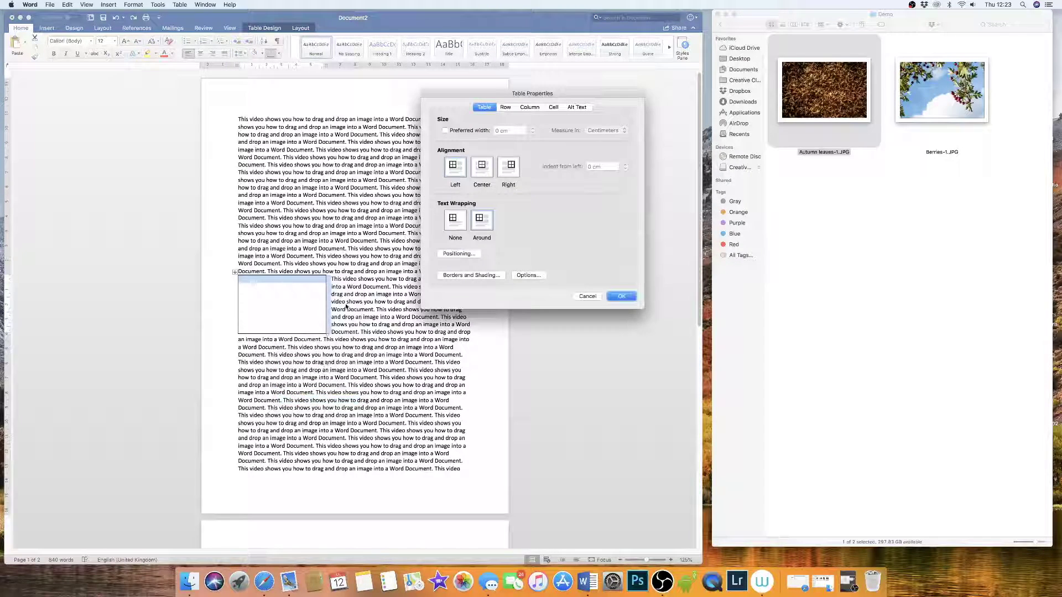
# Step: Turn off Move with text and fix the table 13.39 cm vertically relative to the page
pyautogui.click(467, 256)
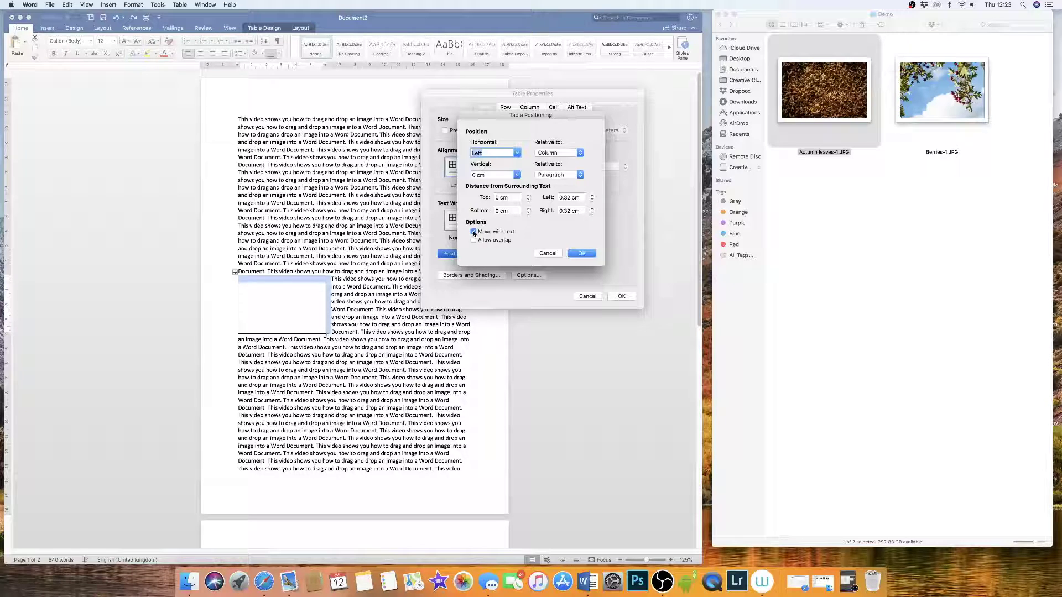
pyautogui.click(474, 232)
pyautogui.click(584, 253)
pyautogui.click(623, 298)
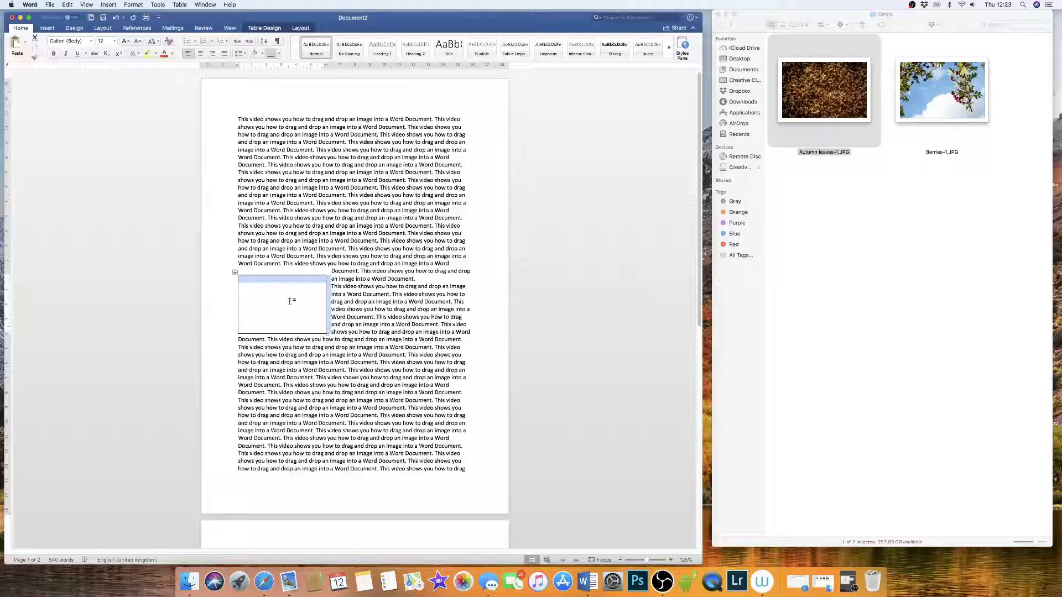
# Step: Drop Autumn leaves-1.JPG from Finder into the empty table cell, then undo the insertion
pyautogui.click(819, 94)
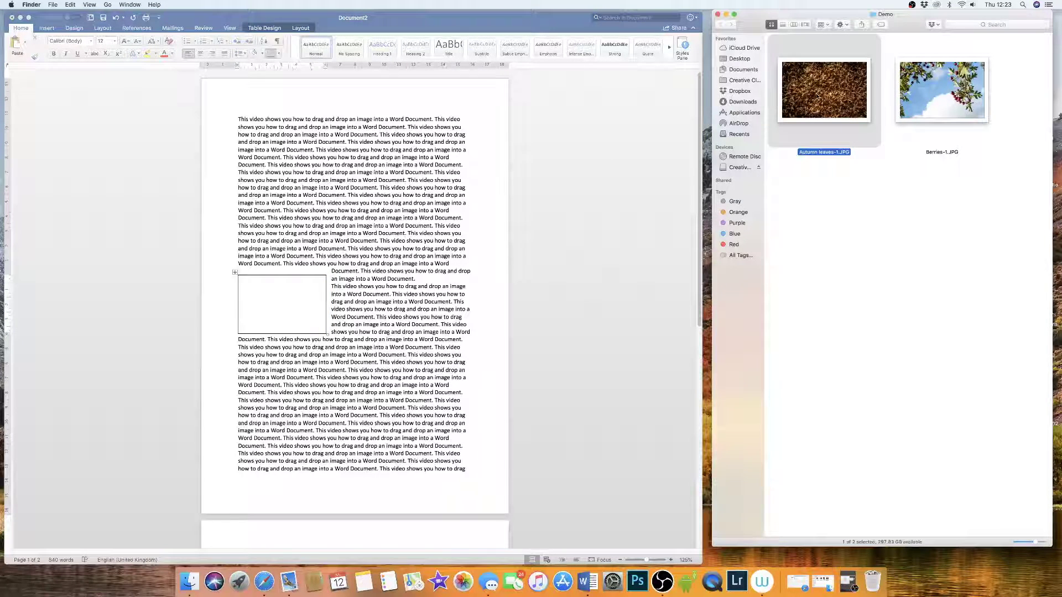
pyautogui.moveTo(819, 94); pyautogui.dragTo(328, 279)
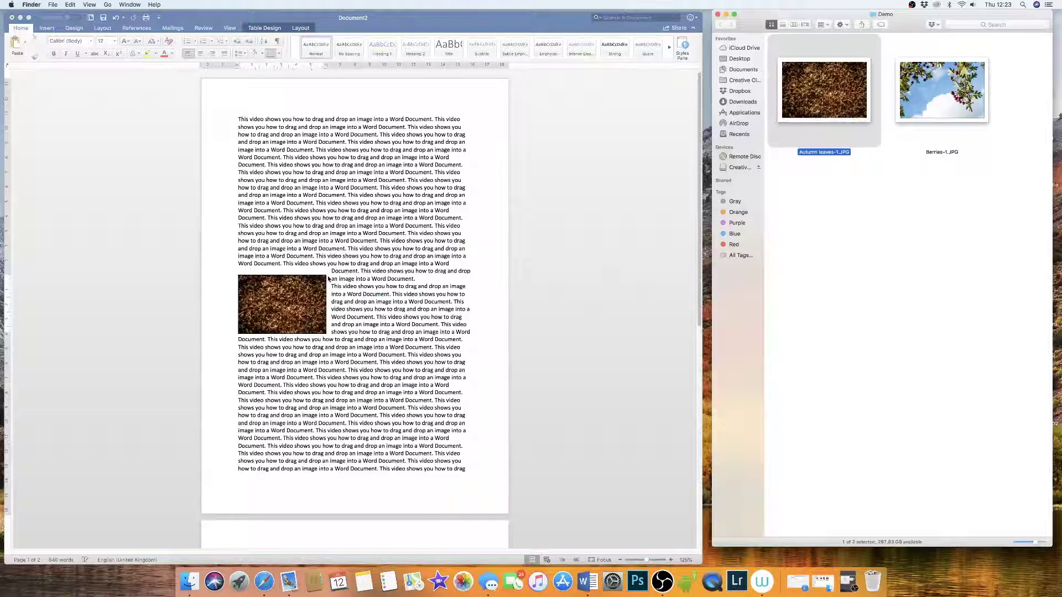
pyautogui.click(360, 383)
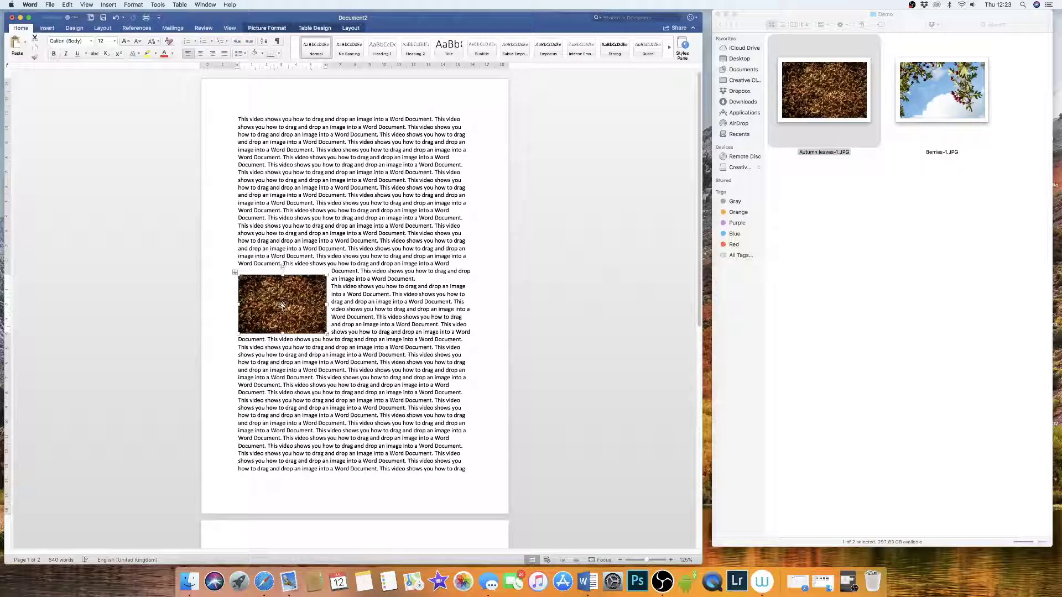
pyautogui.press('super+z')
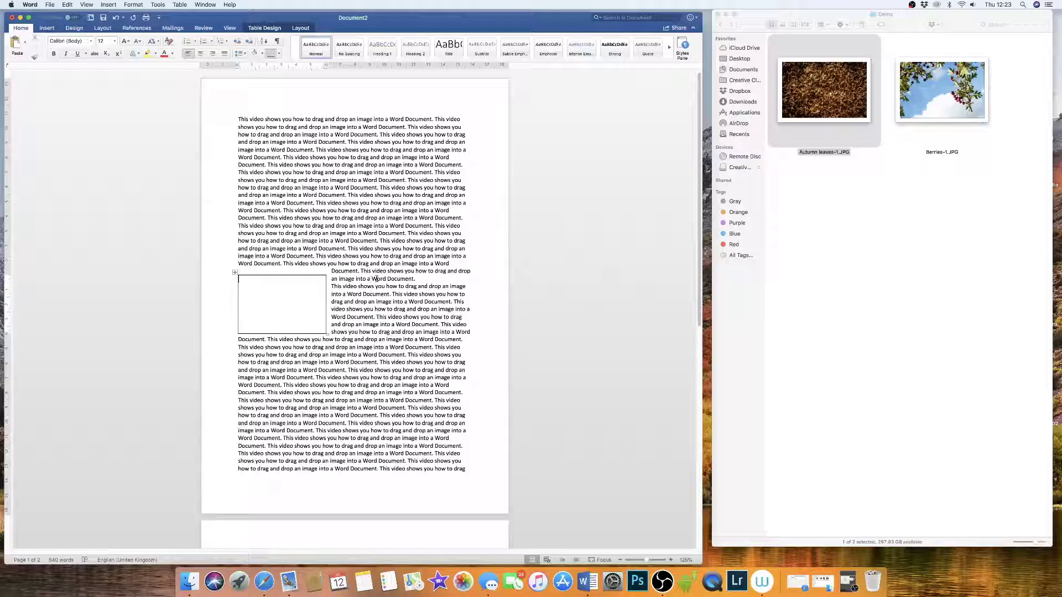
# Step: Drop the Autumn leaves photo into the cell again and set the caret near the page top
pyautogui.moveTo(795, 103); pyautogui.dragTo(282, 304)
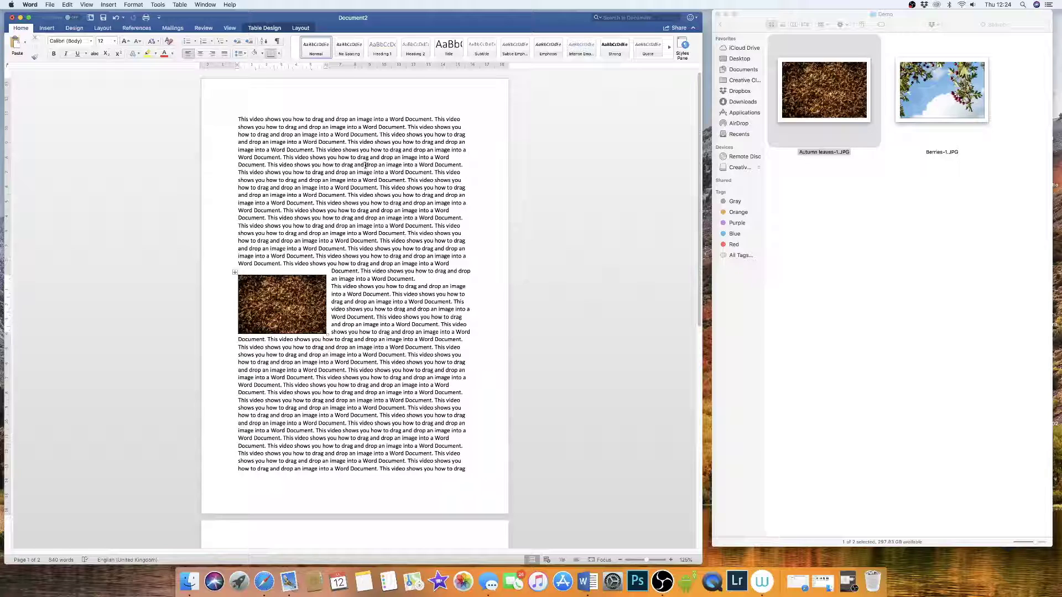
pyautogui.click(238, 149)
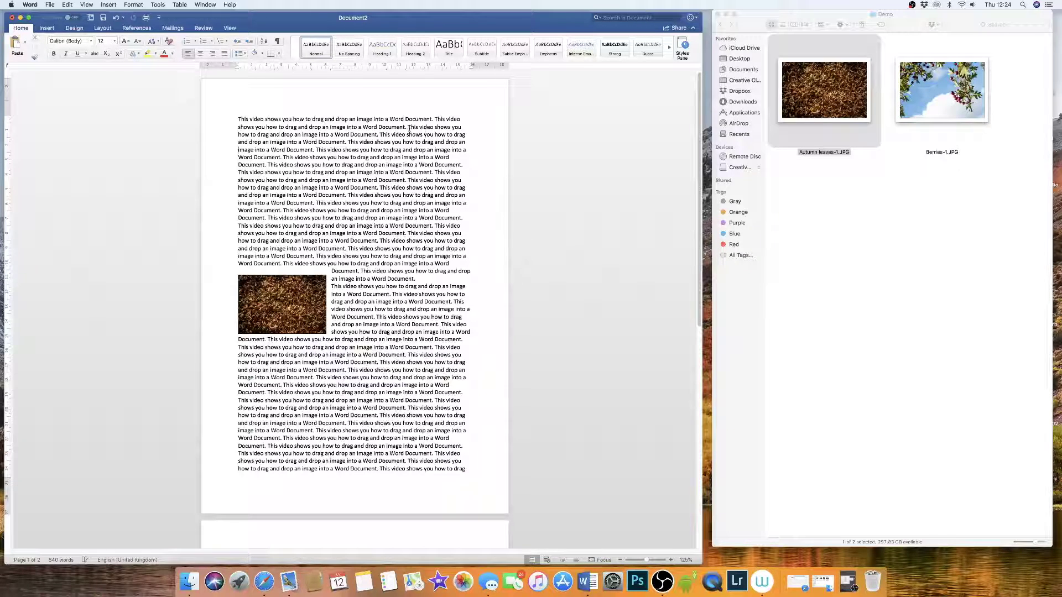
pyautogui.click(47, 28)
# Step: Insert a 1×1 table at the insertion point near the top of the page
pyautogui.click(85, 48)
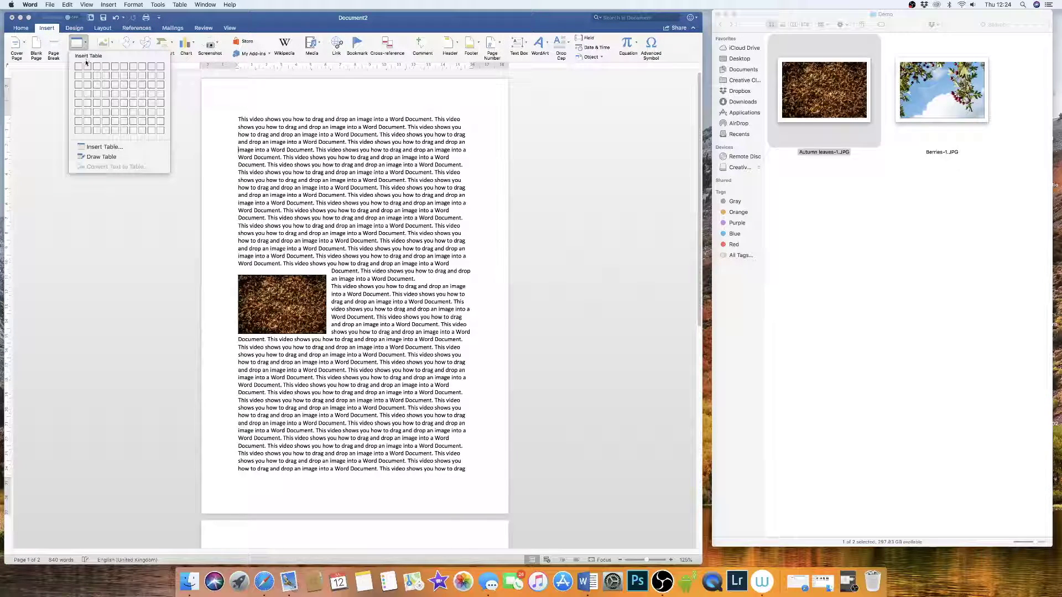
pyautogui.click(78, 70)
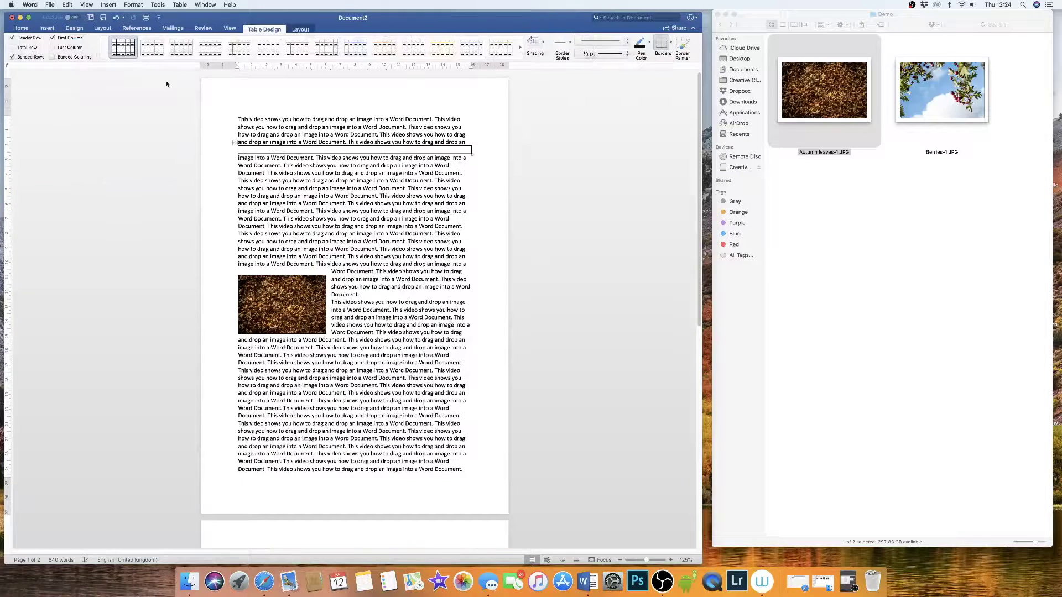
pyautogui.click(235, 145)
# Step: Set the new table's row height to 4 cm and narrow its width to about 6 cm
pyautogui.click(301, 28)
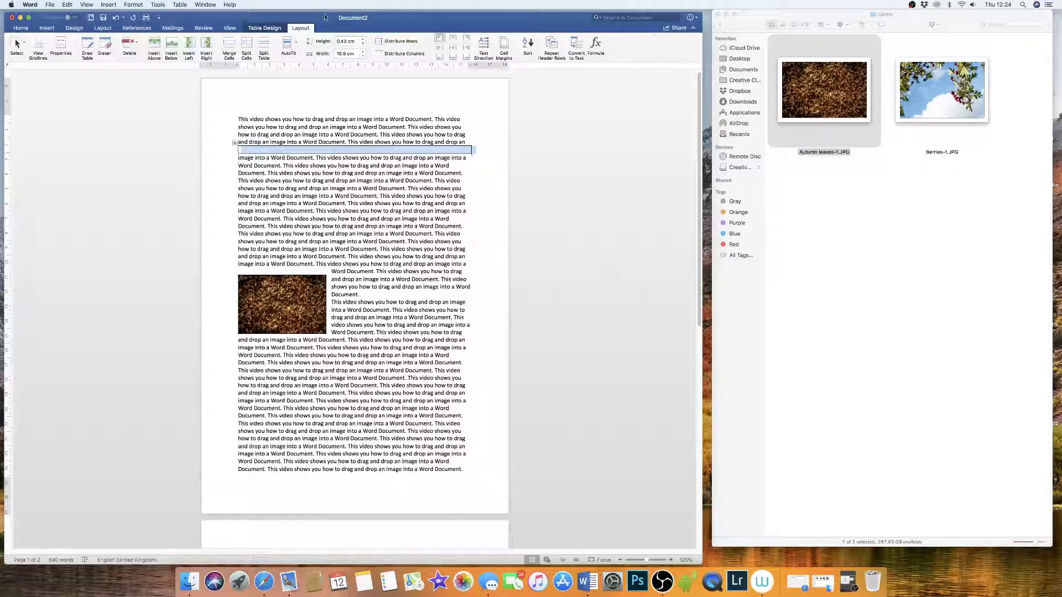
pyautogui.click(347, 41)
pyautogui.write('4')
pyautogui.click(347, 54)
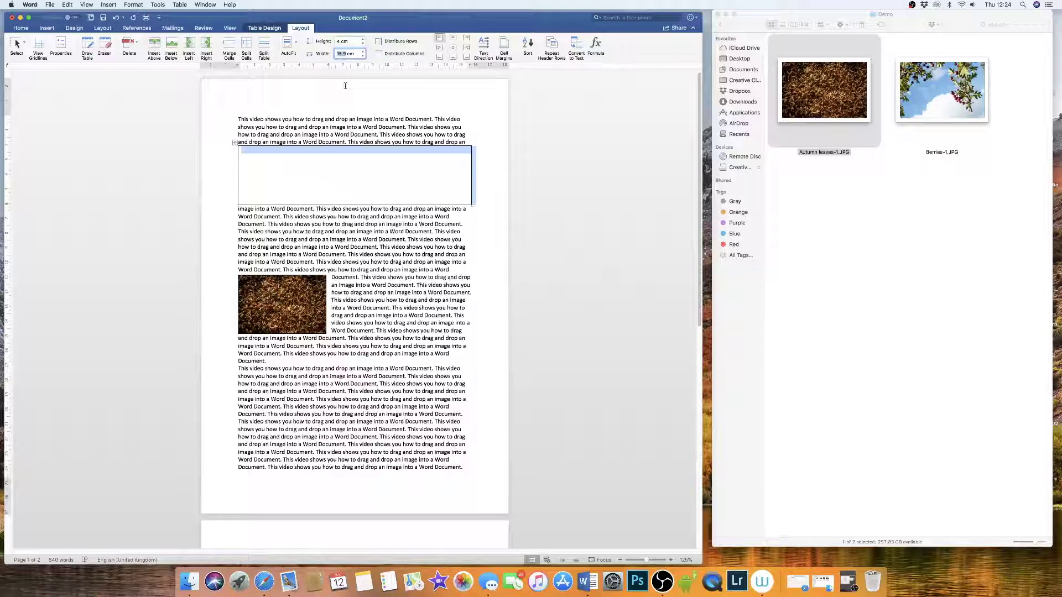
pyautogui.write('8')
pyautogui.click(270, 224)
# Step: Select the whole new table and choose an AutoFit width option
pyautogui.click(234, 143)
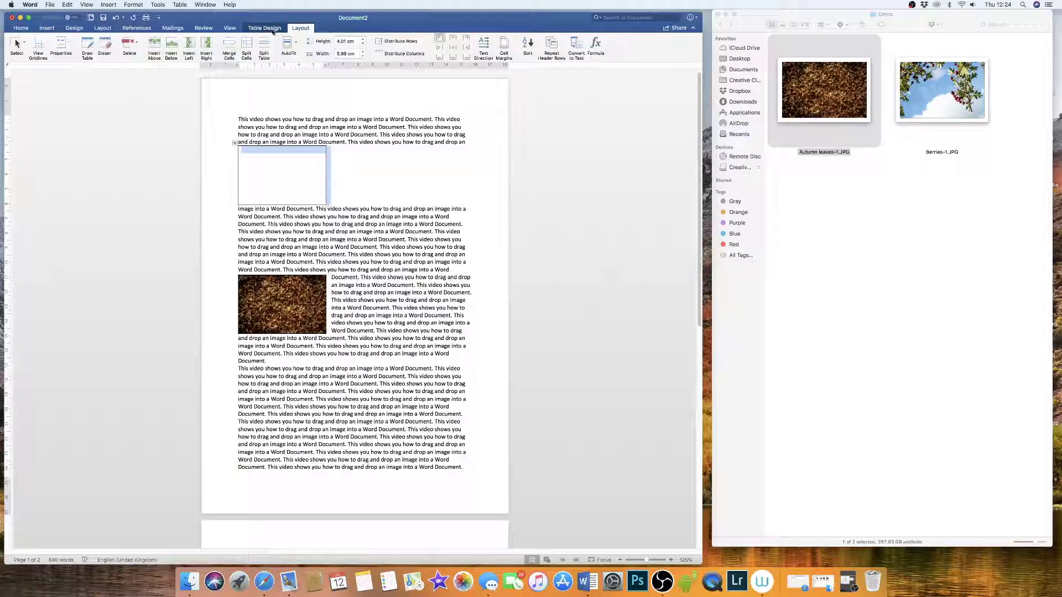
pyautogui.click(296, 47)
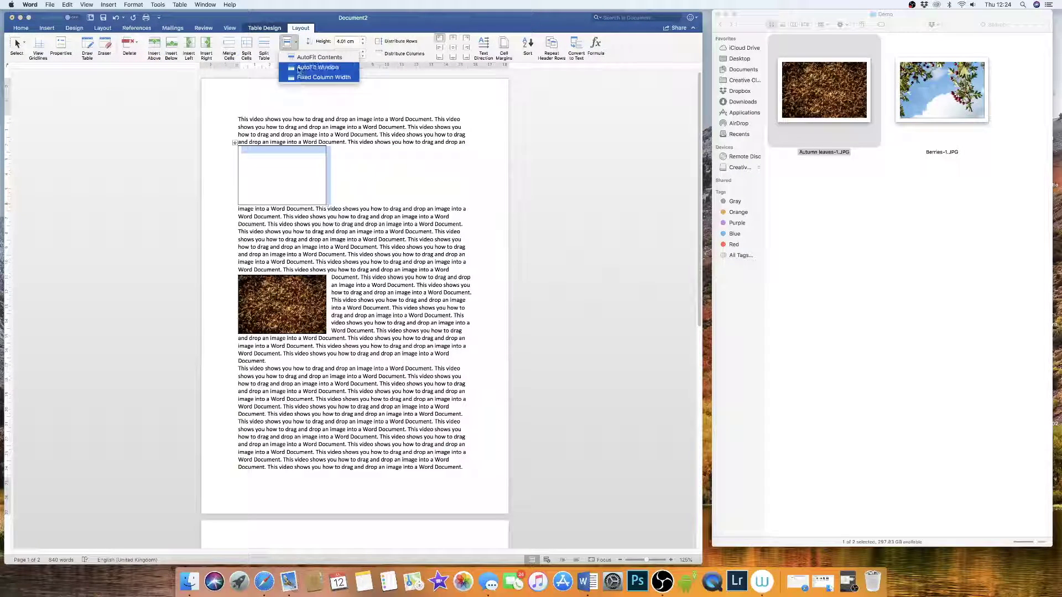
pyautogui.click(323, 77)
# Step: In Table Properties, make the new table's row height exactly 4 cm
pyautogui.rightClick(318, 153)
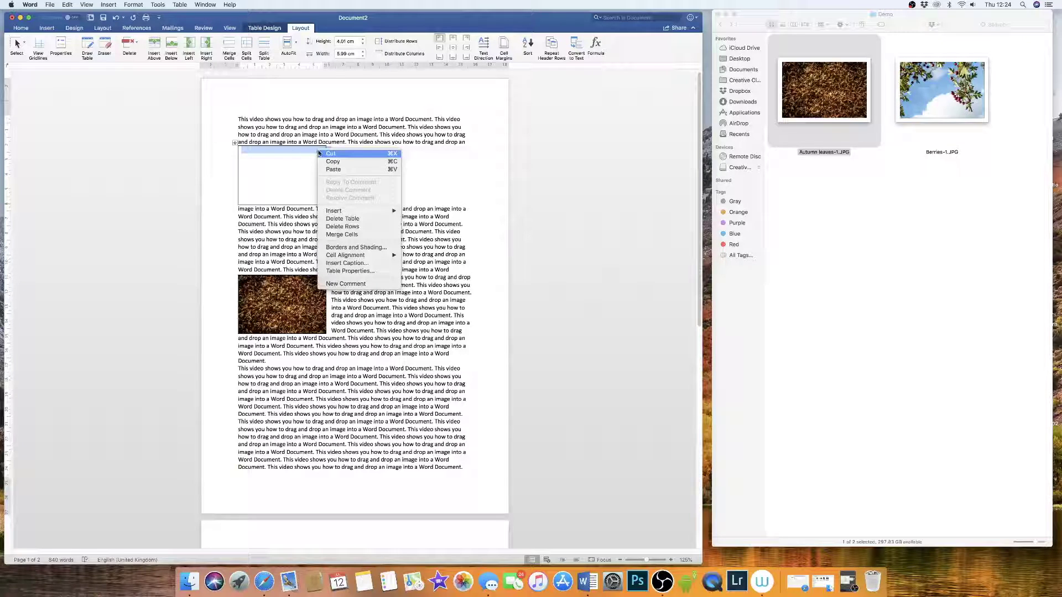
pyautogui.click(349, 270)
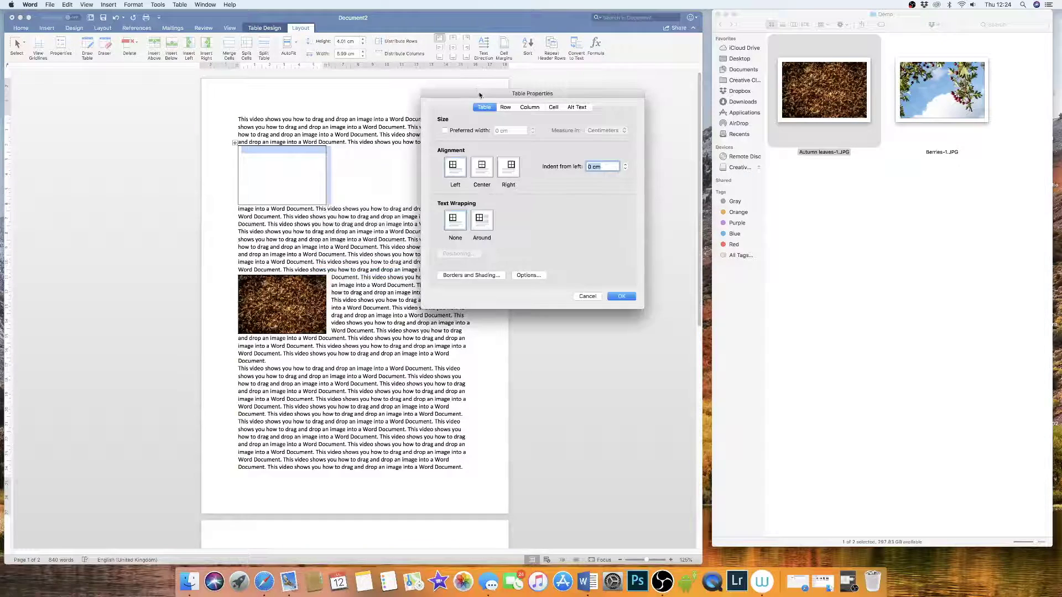
pyautogui.click(505, 107)
pyautogui.click(620, 142)
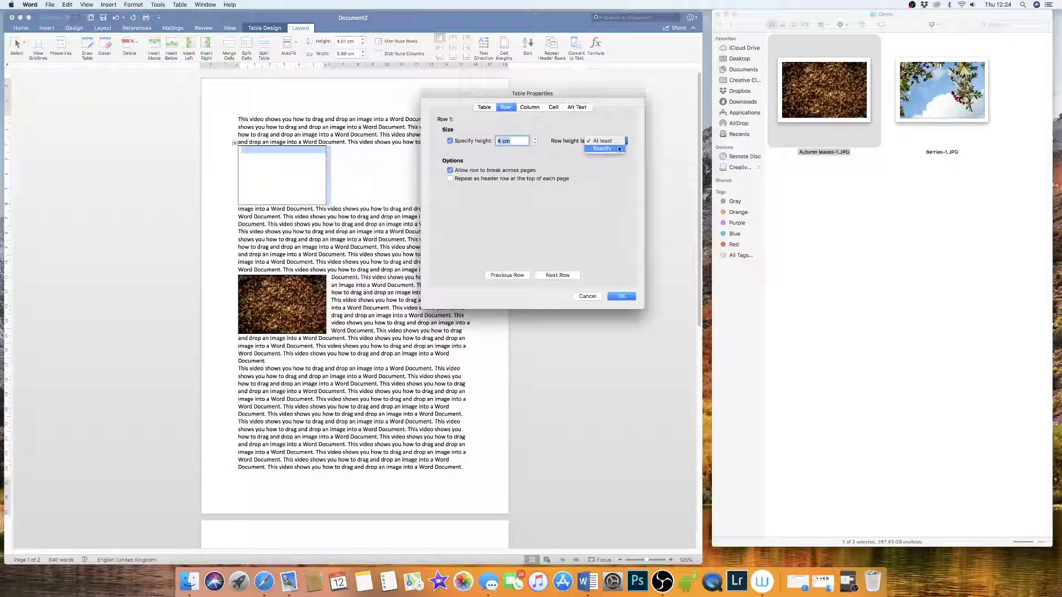
pyautogui.click(606, 150)
pyautogui.click(620, 297)
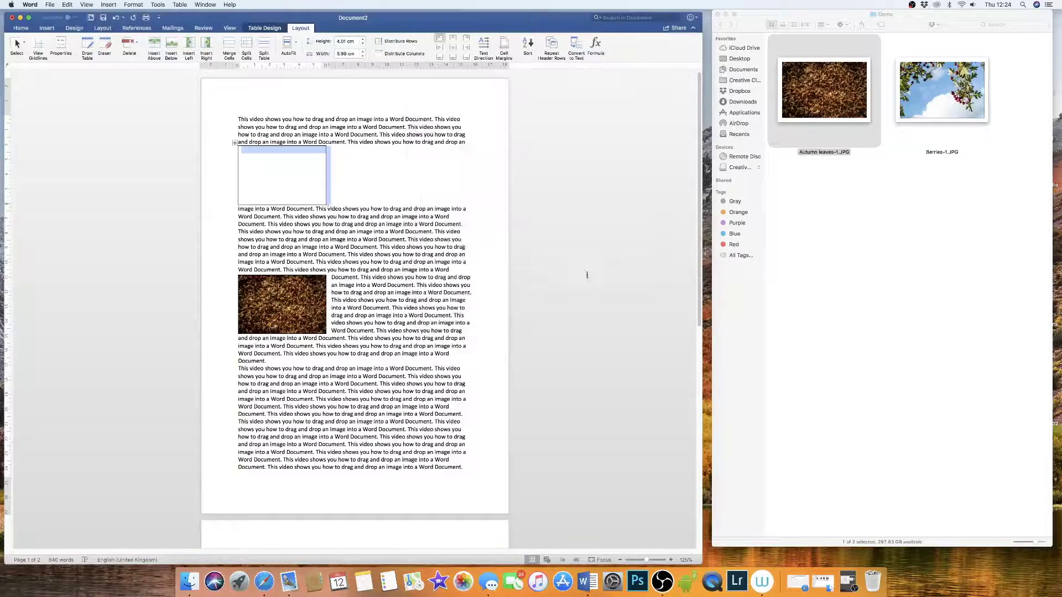
# Step: Set the new table's left and right cell margins to 0
pyautogui.click(297, 169)
pyautogui.click(507, 49)
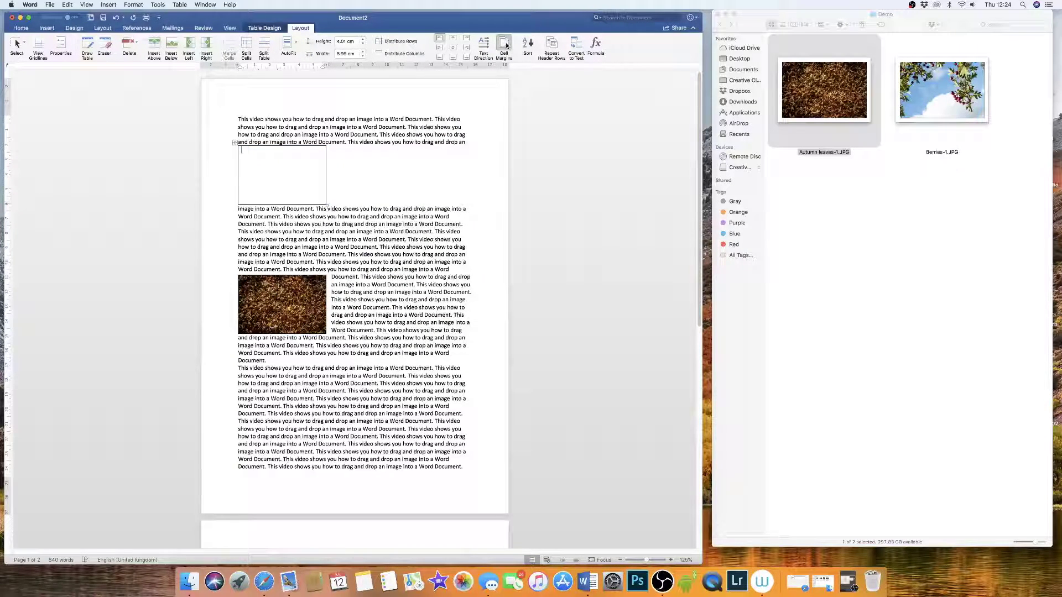
pyautogui.doubleClick(567, 152)
pyautogui.write('0')
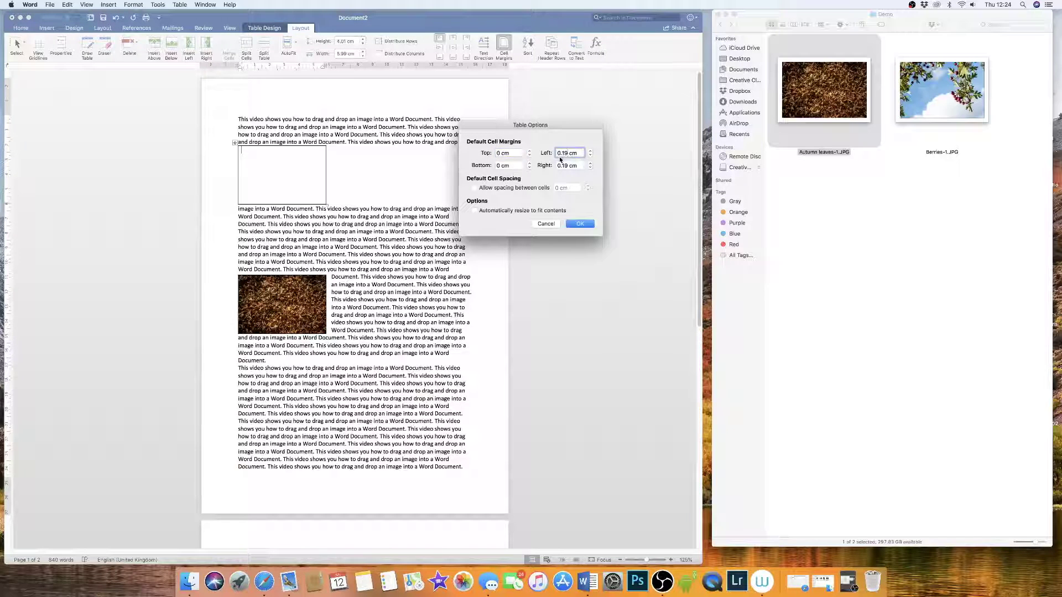
pyautogui.doubleClick(566, 165)
pyautogui.write('0')
pyautogui.click(579, 224)
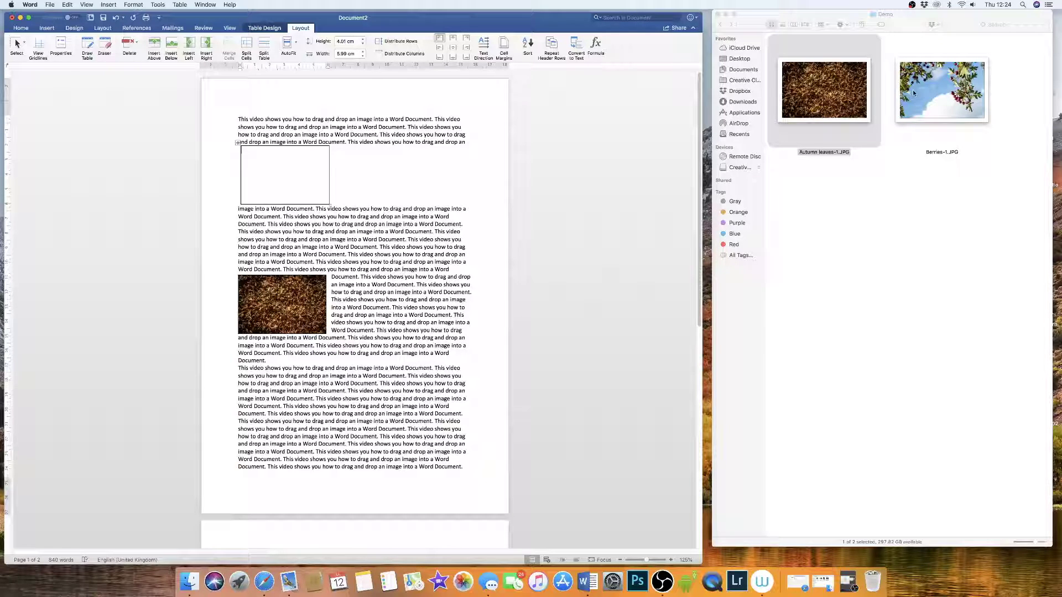
# Step: Drop the Autumn leaves photo into the new table and select its cell
pyautogui.moveTo(824, 100); pyautogui.dragTo(364, 175)
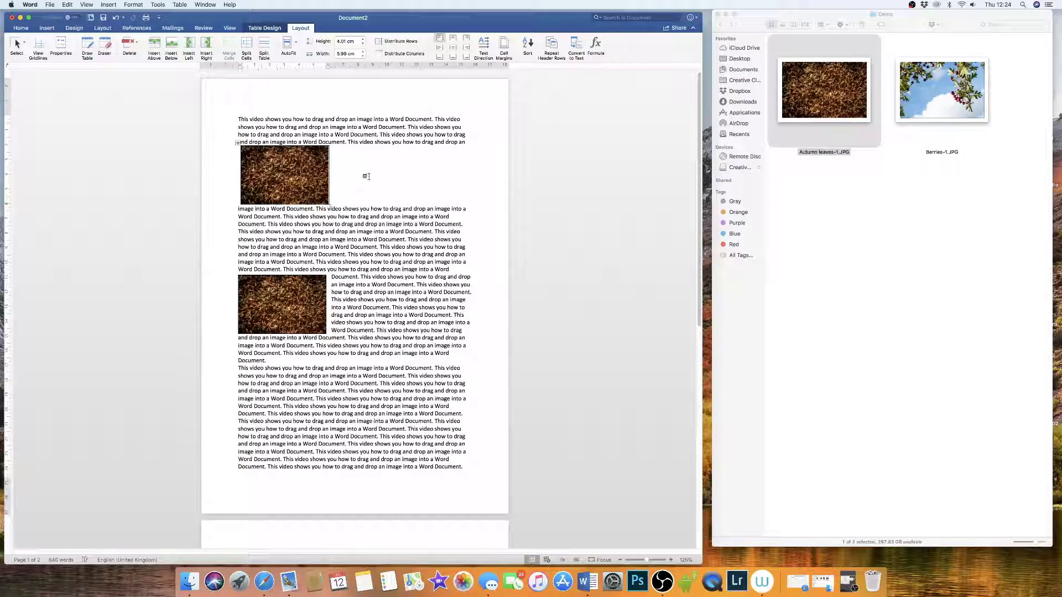
pyautogui.click(360, 194)
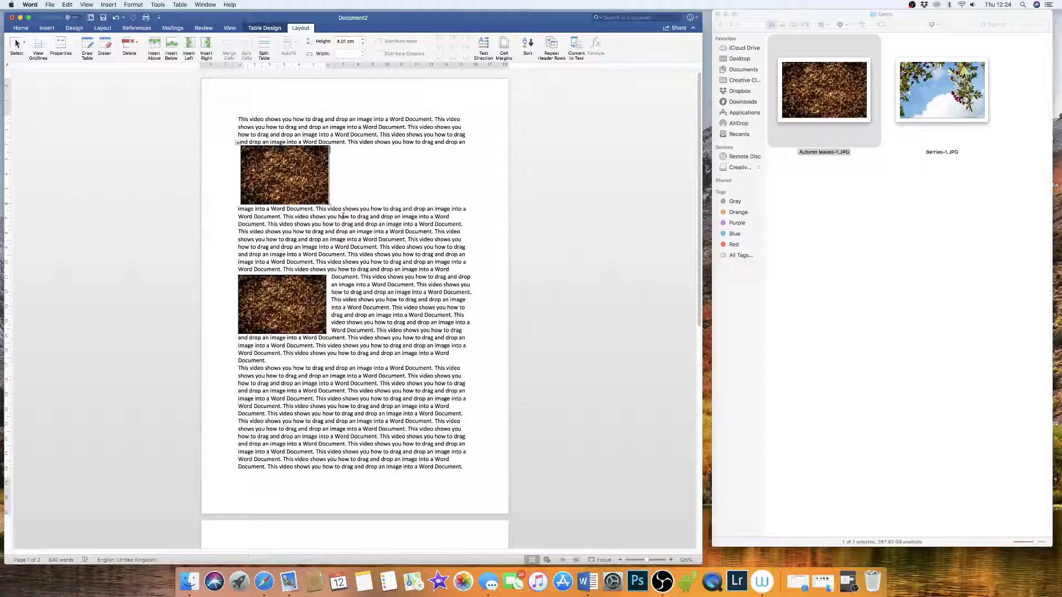
pyautogui.click(238, 143)
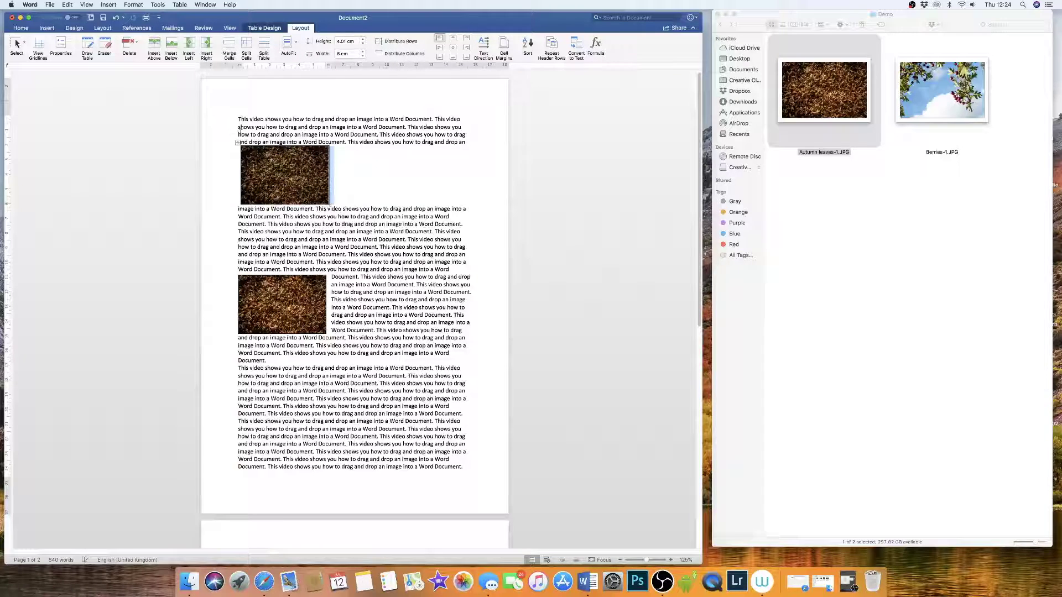
# Step: In Table Properties, set text wrapping to Around and turn off Move with text
pyautogui.rightClick(238, 143)
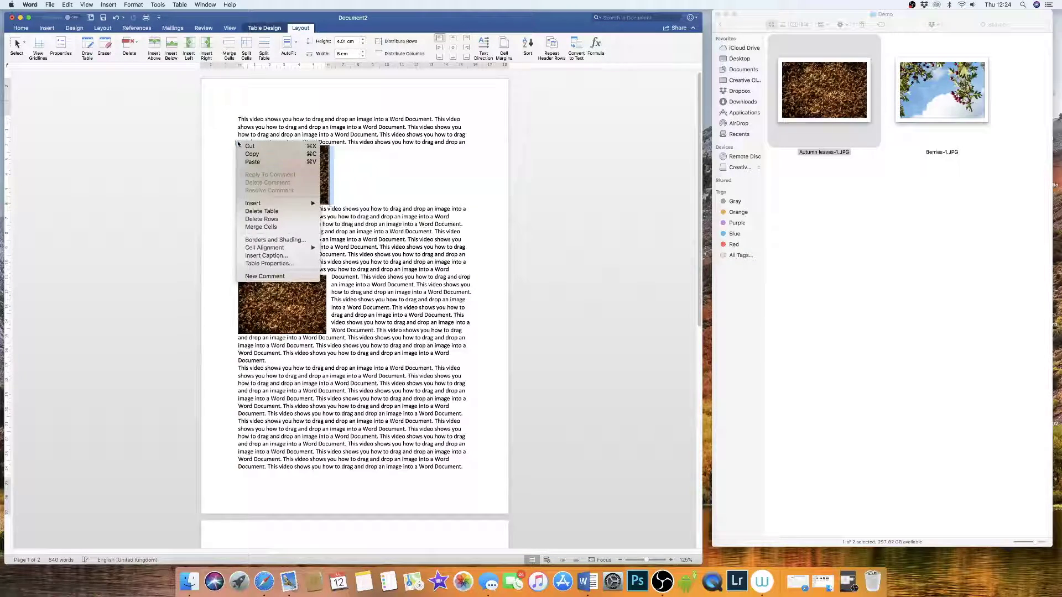
pyautogui.click(254, 264)
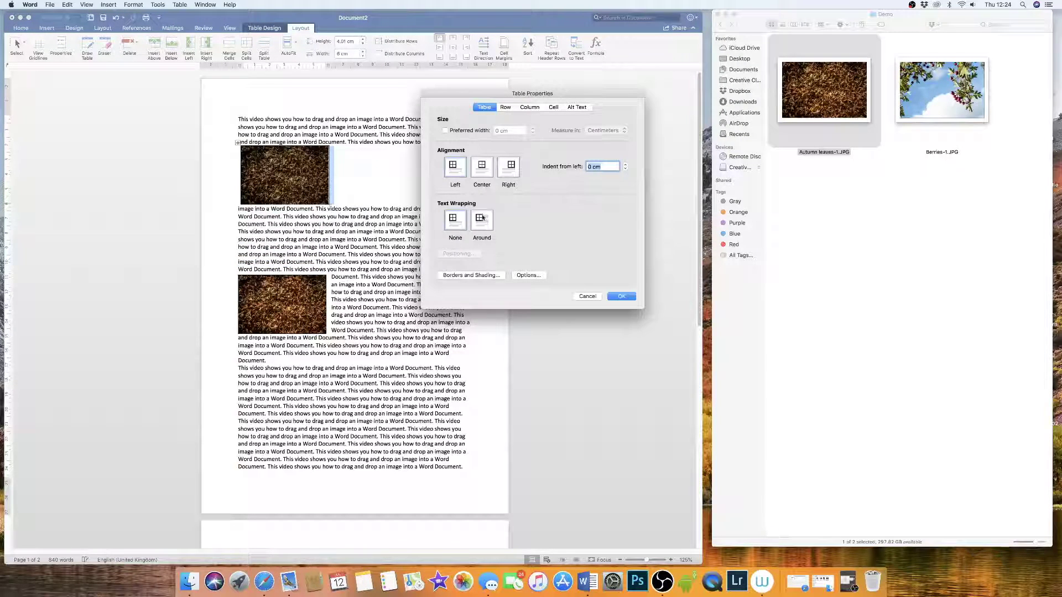
pyautogui.click(480, 223)
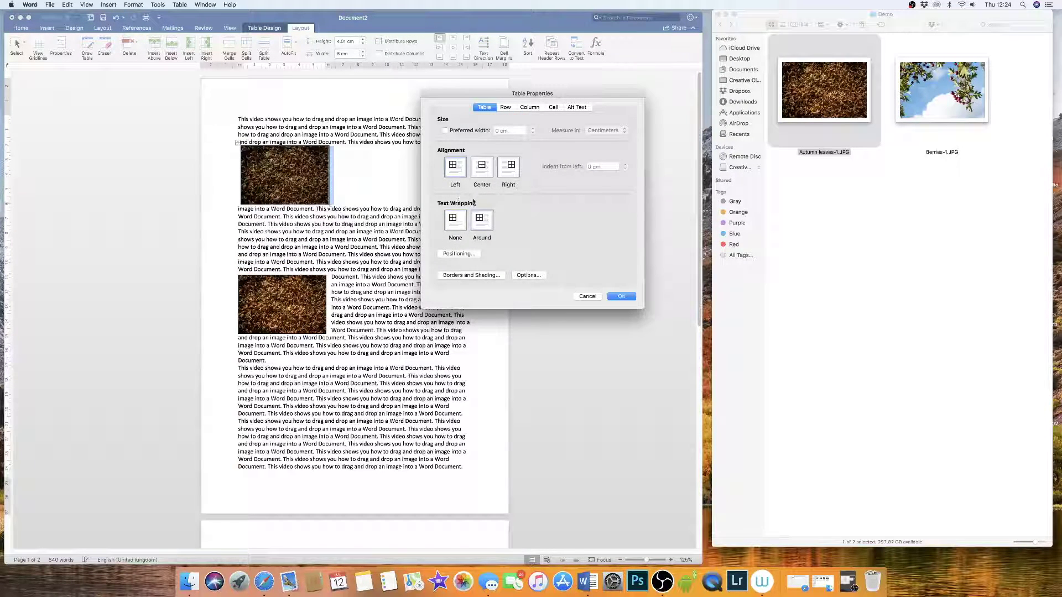
pyautogui.click(528, 275)
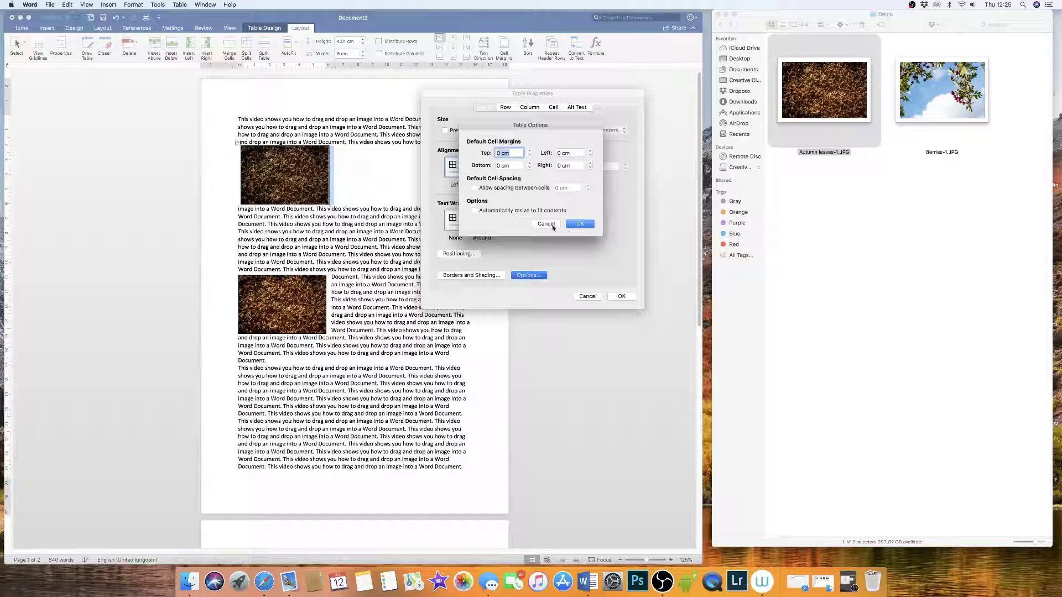
pyautogui.click(552, 224)
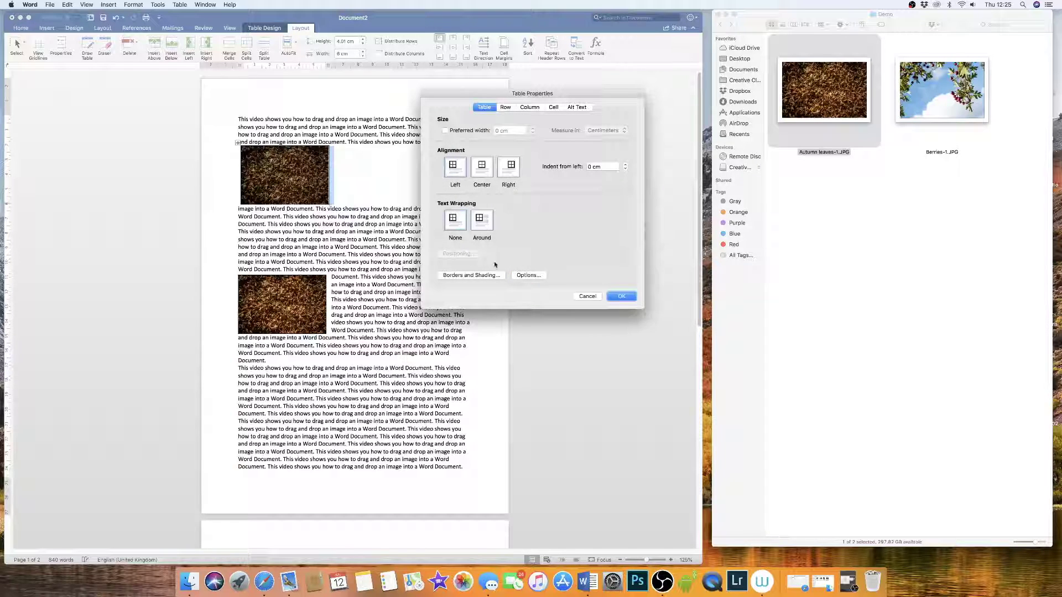
pyautogui.click(482, 220)
pyautogui.click(471, 253)
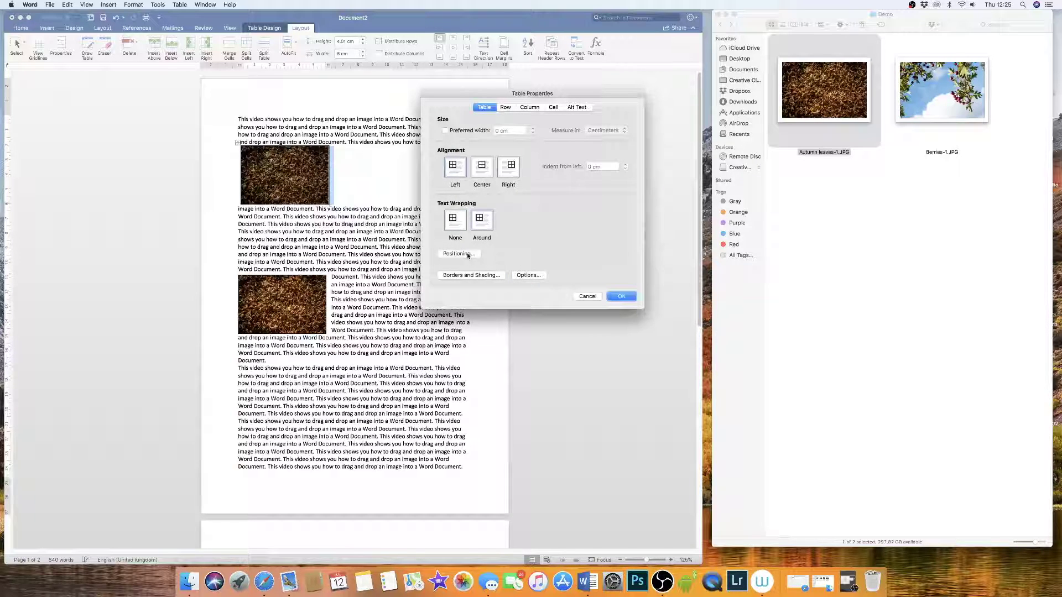
pyautogui.click(473, 233)
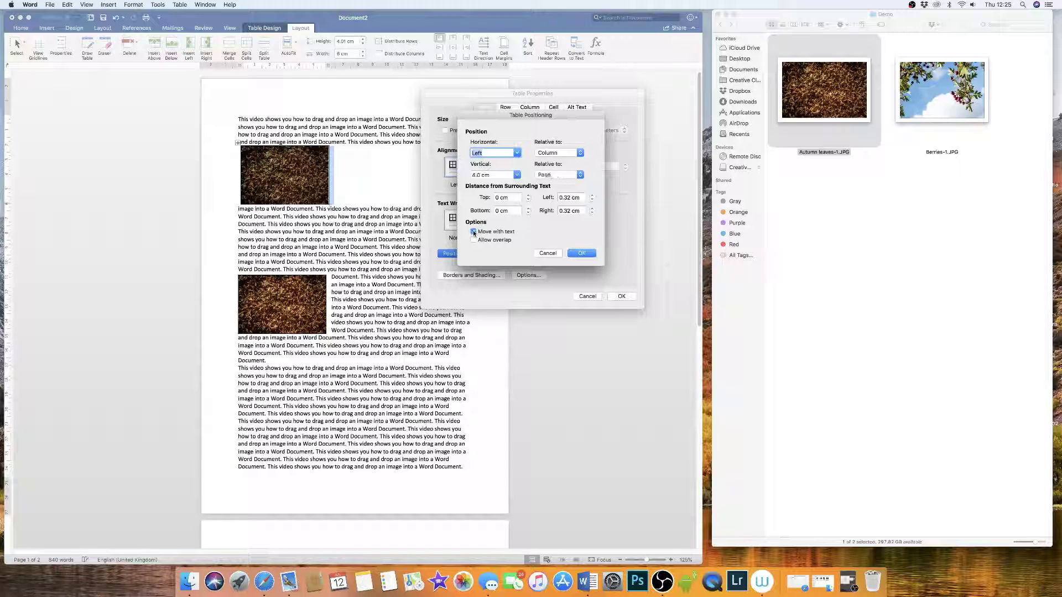
pyautogui.click(586, 254)
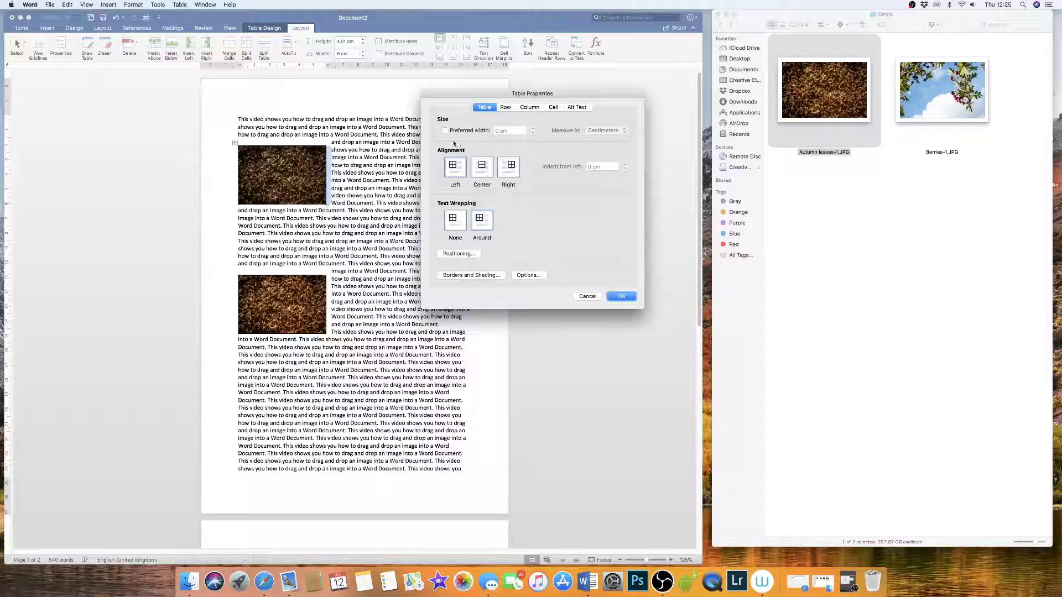
# Step: Align the table to the right and apply the table properties
pyautogui.click(509, 168)
pyautogui.click(622, 298)
pyautogui.click(622, 297)
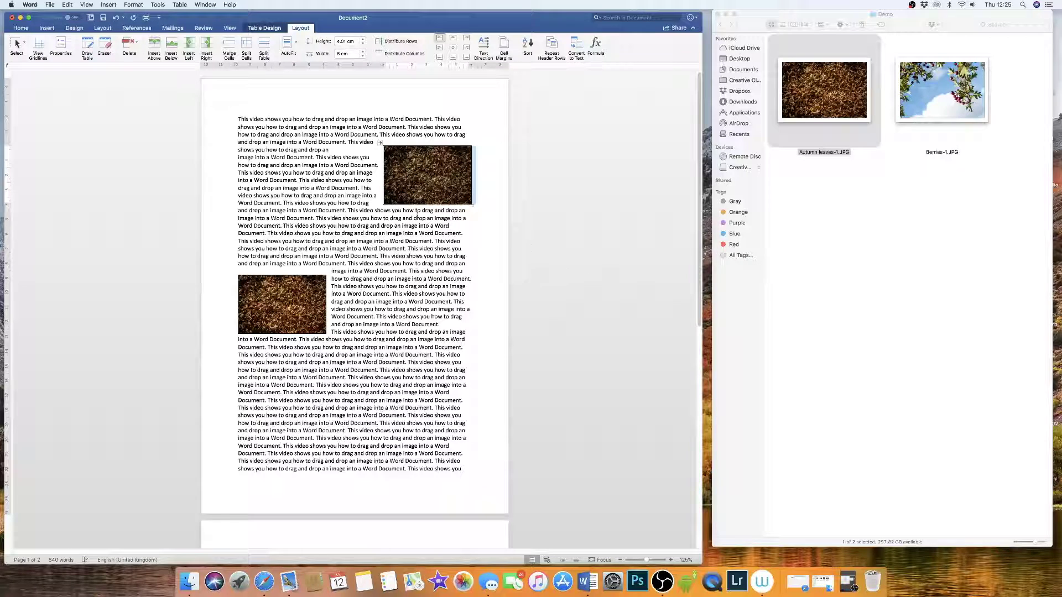
pyautogui.click(397, 239)
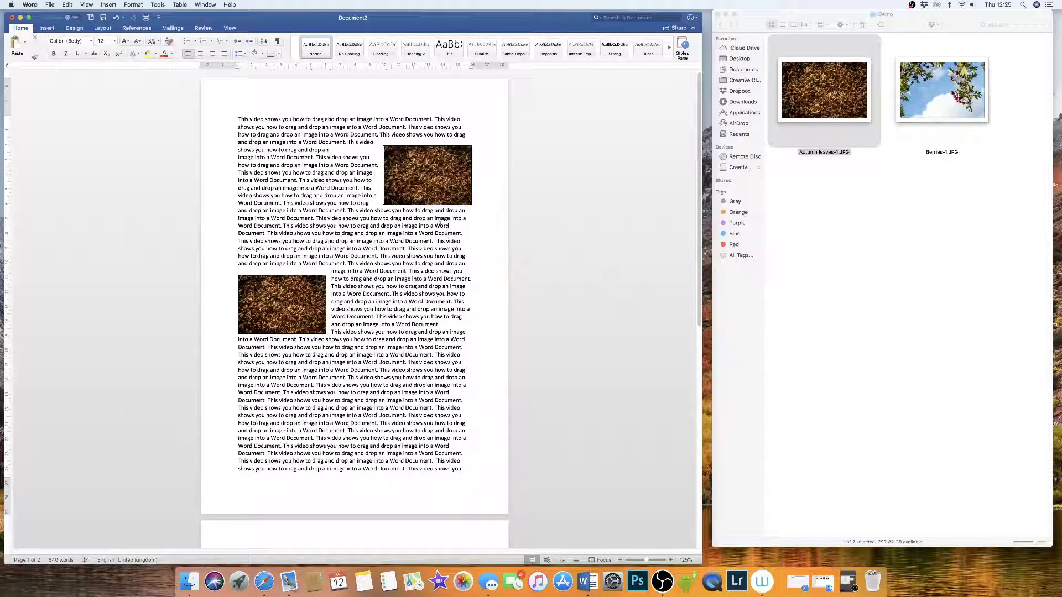
# Step: Delete the Autumn leaves photos from both the right-hand and left-hand tables
pyautogui.click(425, 173)
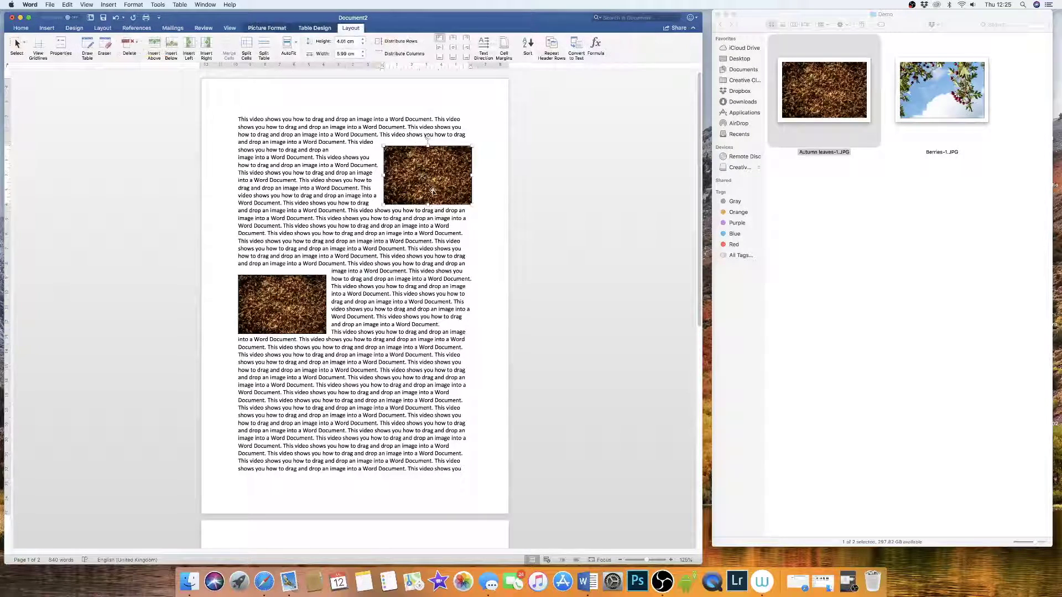
pyautogui.press('Delete')
pyautogui.click(295, 299)
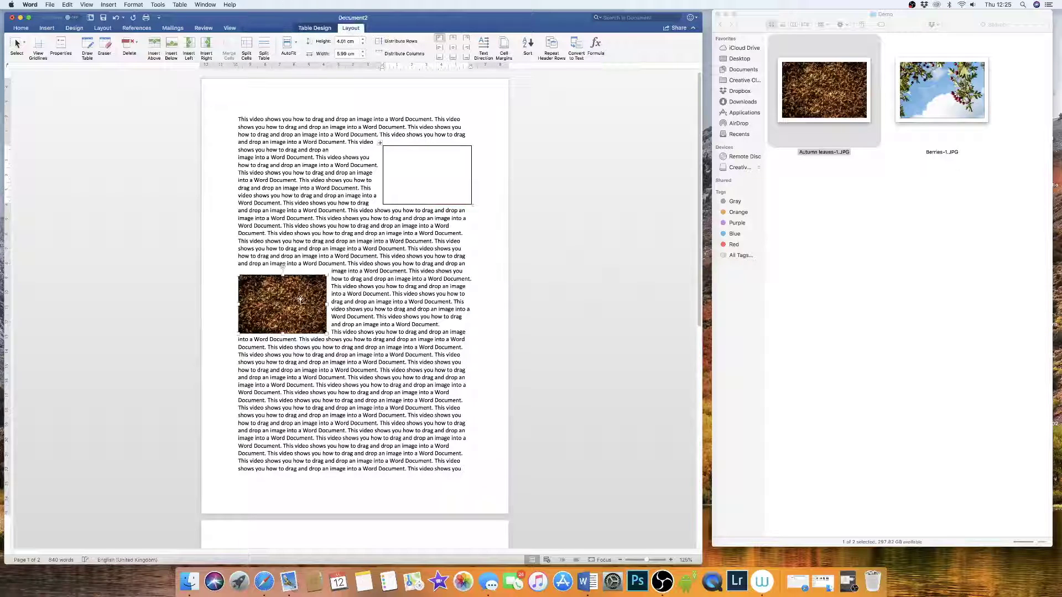
pyautogui.press('Delete')
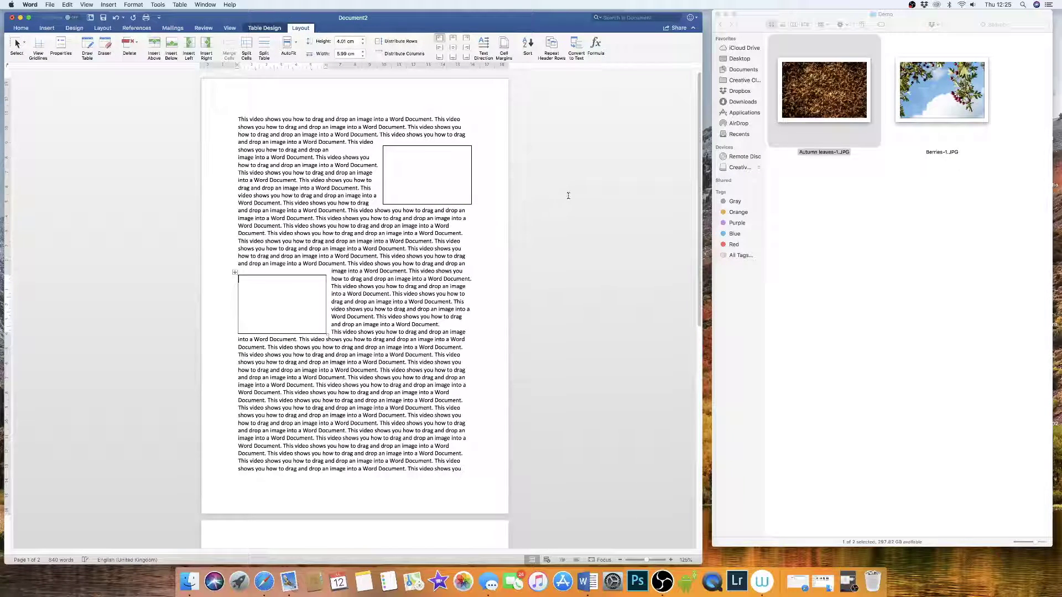
pyautogui.click(407, 408)
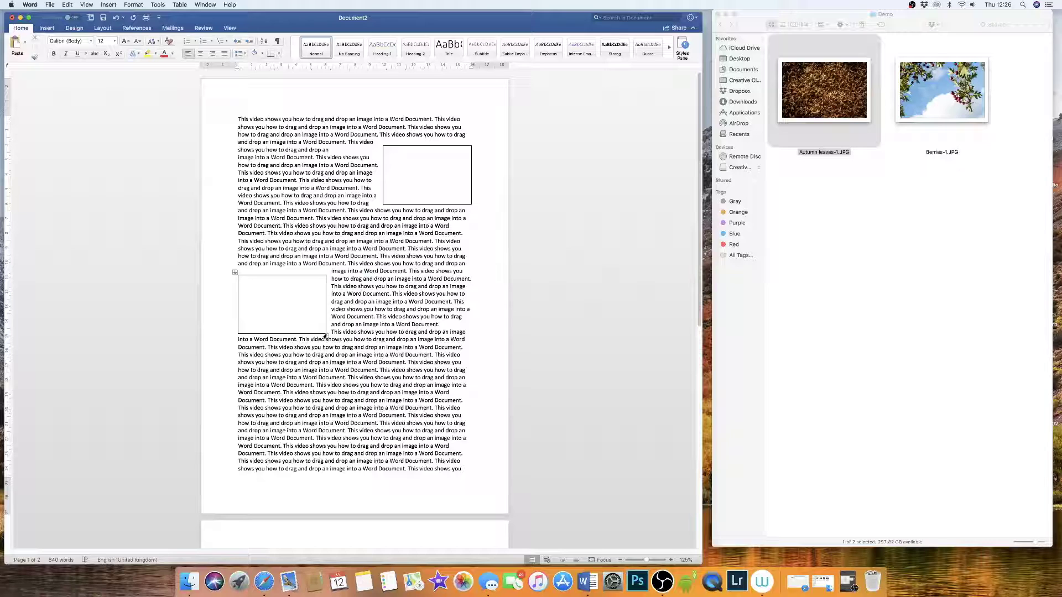
pyautogui.click(326, 332)
# Step: Enlarge the lower-left table by its corner and fill it with Autumn leaves-1.JPG
pyautogui.click(322, 326)
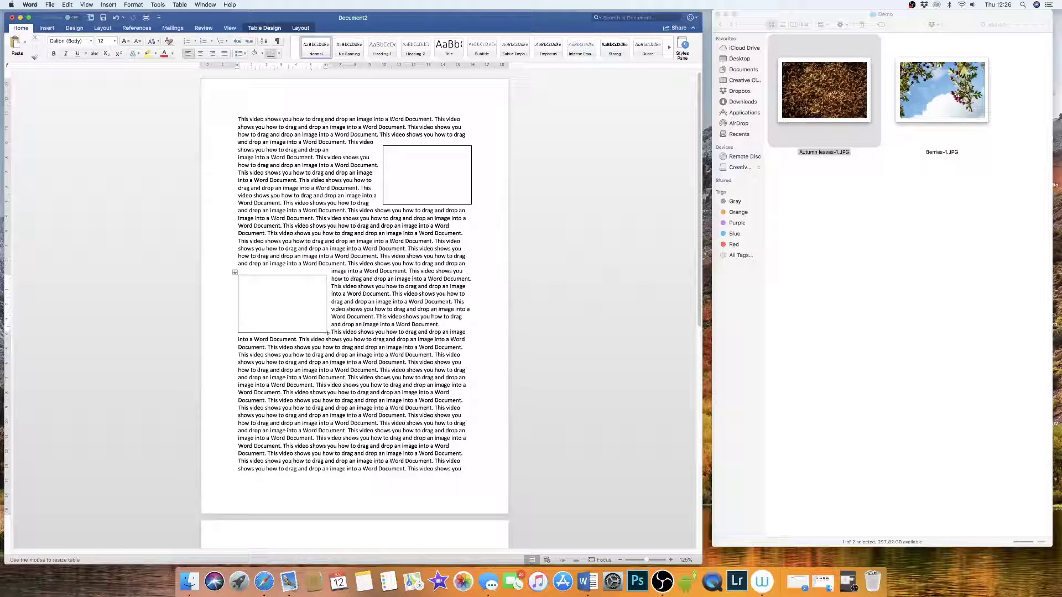
pyautogui.moveTo(326, 333); pyautogui.dragTo(326, 333)
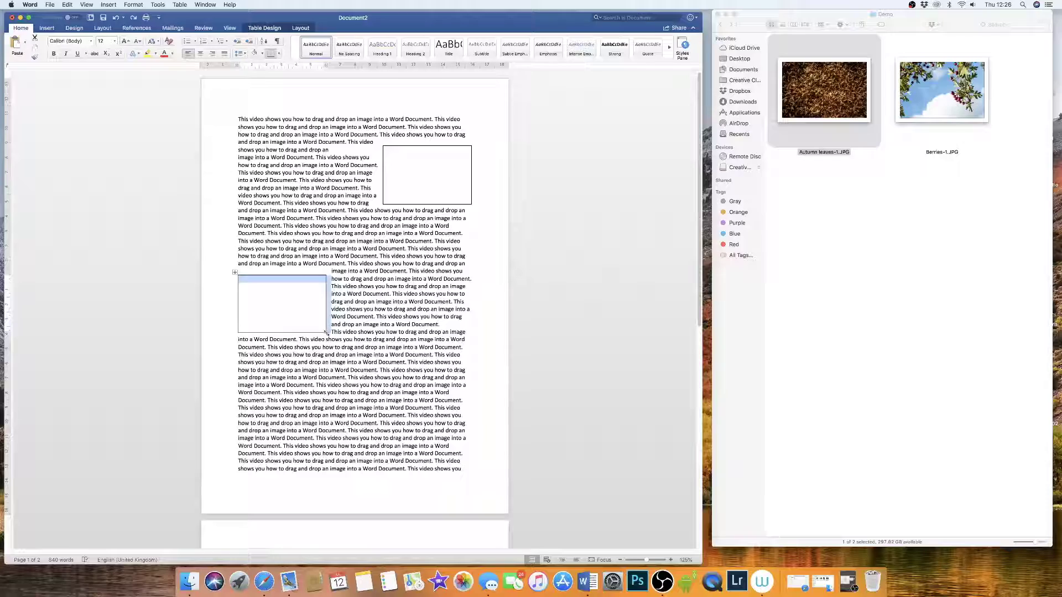
pyautogui.moveTo(327, 333); pyautogui.dragTo(381, 369)
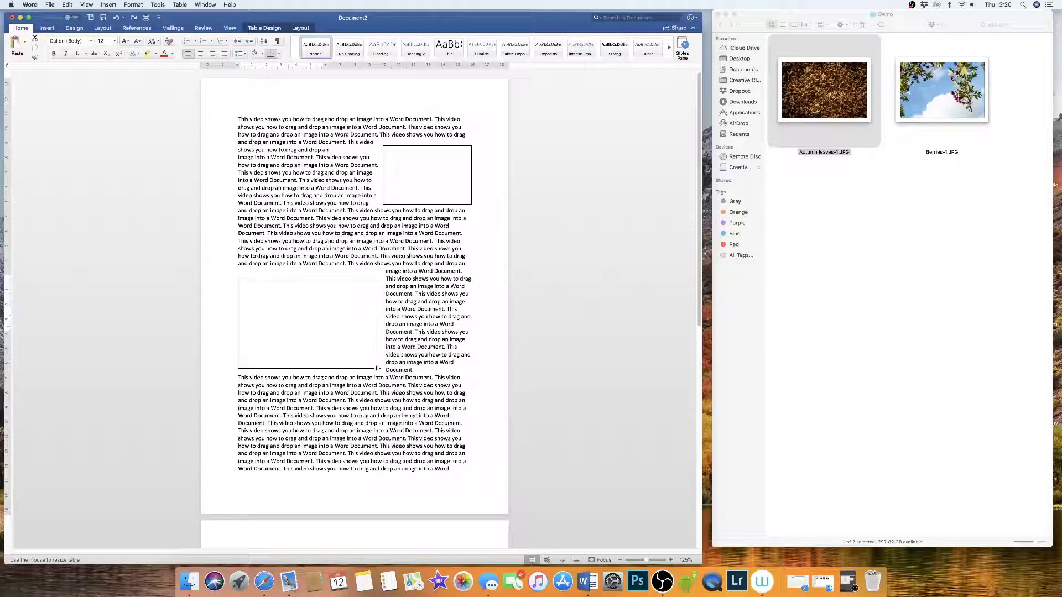
pyautogui.moveTo(815, 98); pyautogui.dragTo(354, 322)
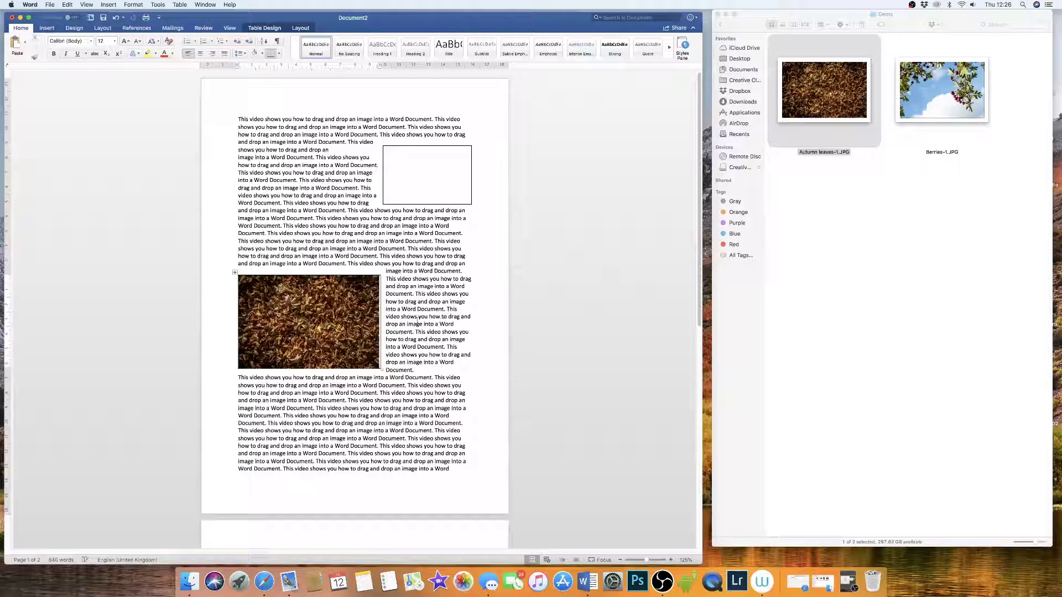
pyautogui.click(417, 319)
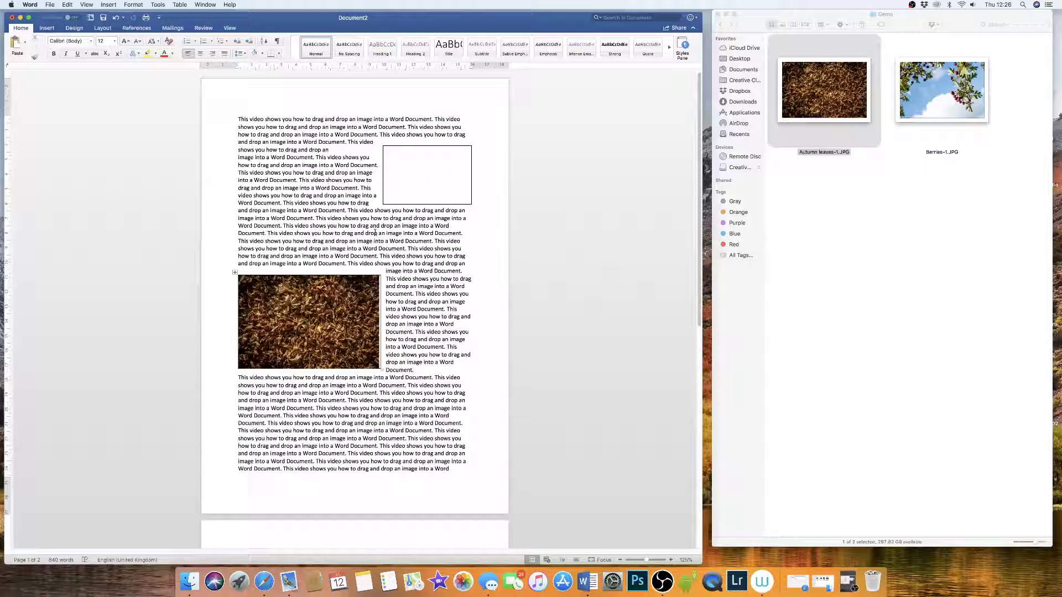
# Step: Apply No Border to the lower-left photo table from Table Design's Borders list
pyautogui.click(235, 271)
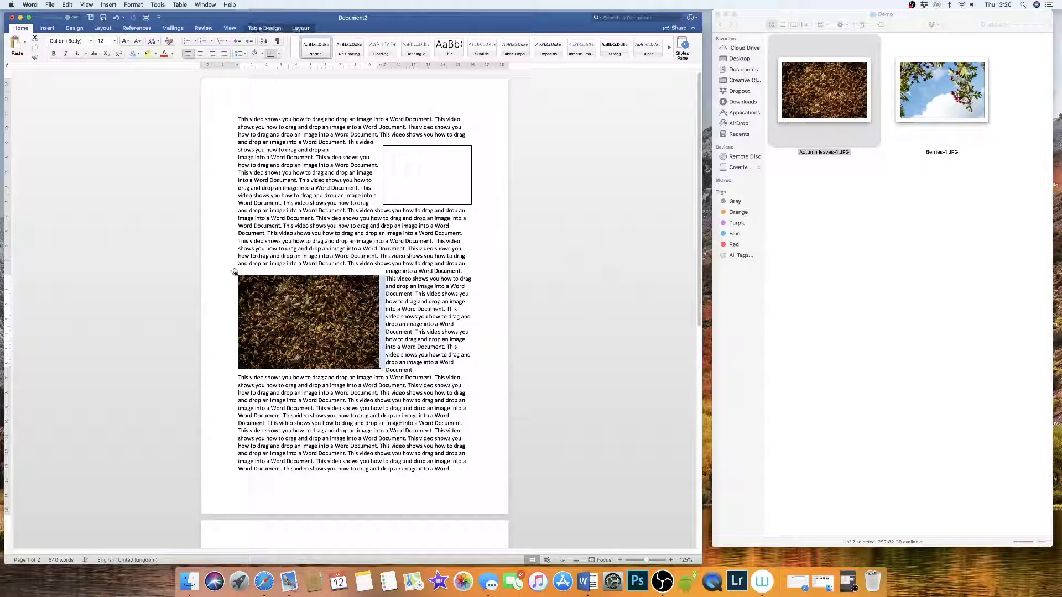
pyautogui.click(276, 29)
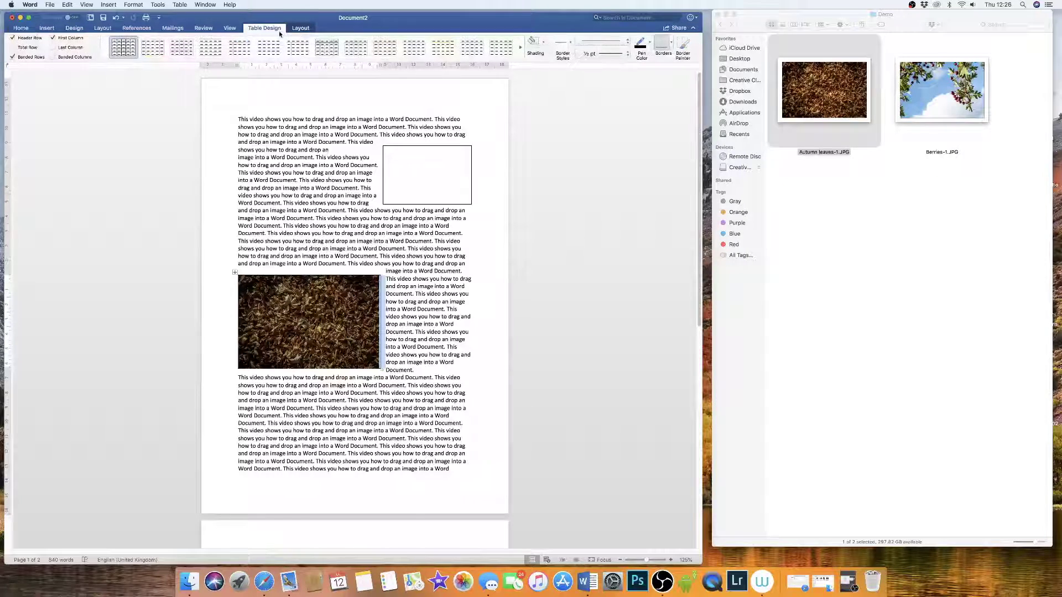
pyautogui.click(672, 44)
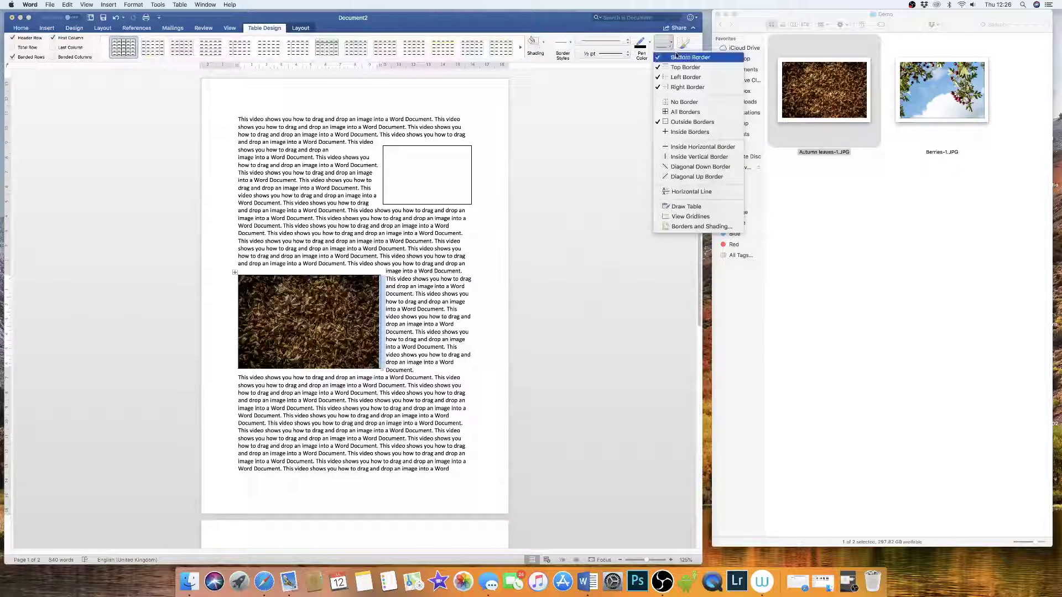
pyautogui.click(687, 102)
pyautogui.click(379, 465)
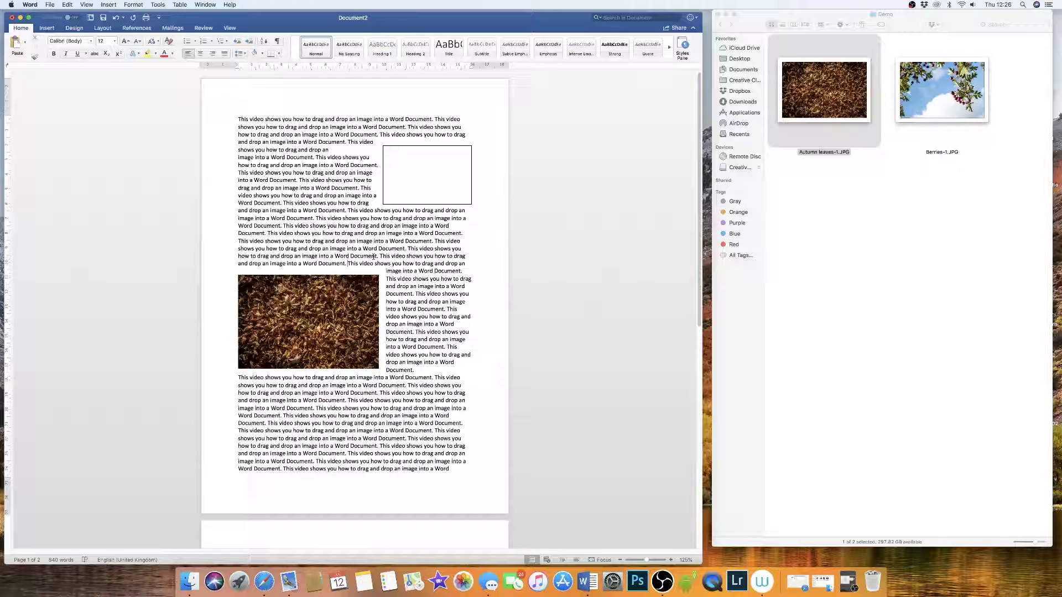
pyautogui.click(348, 264)
pyautogui.write('Lksdnlkajsg')
pyautogui.write(' sldkgnafdlgknafdg afdgladfglk')
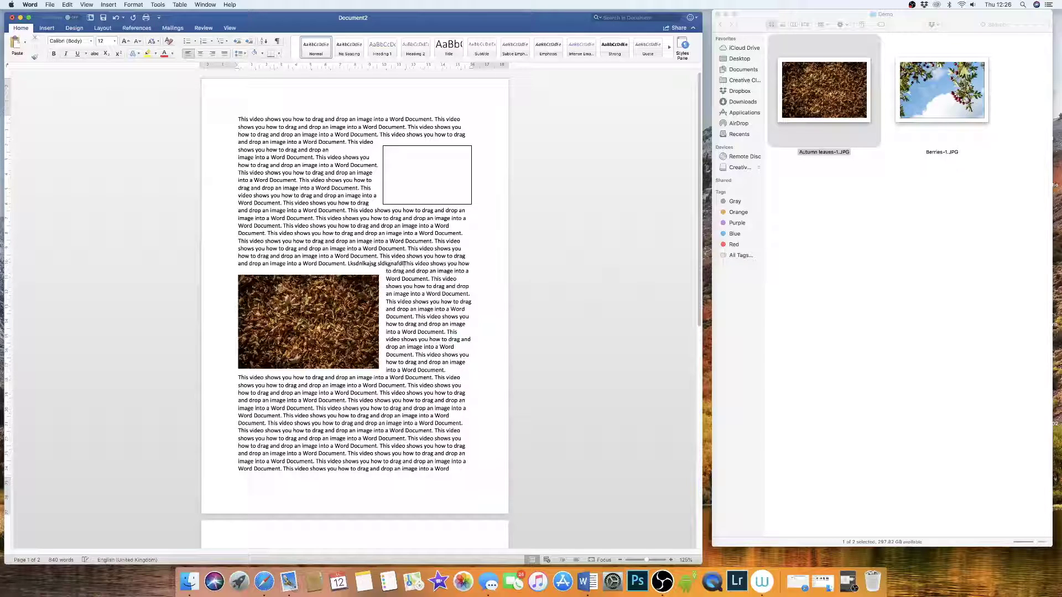
pyautogui.write('adfg adfgkmadfglmadfg')
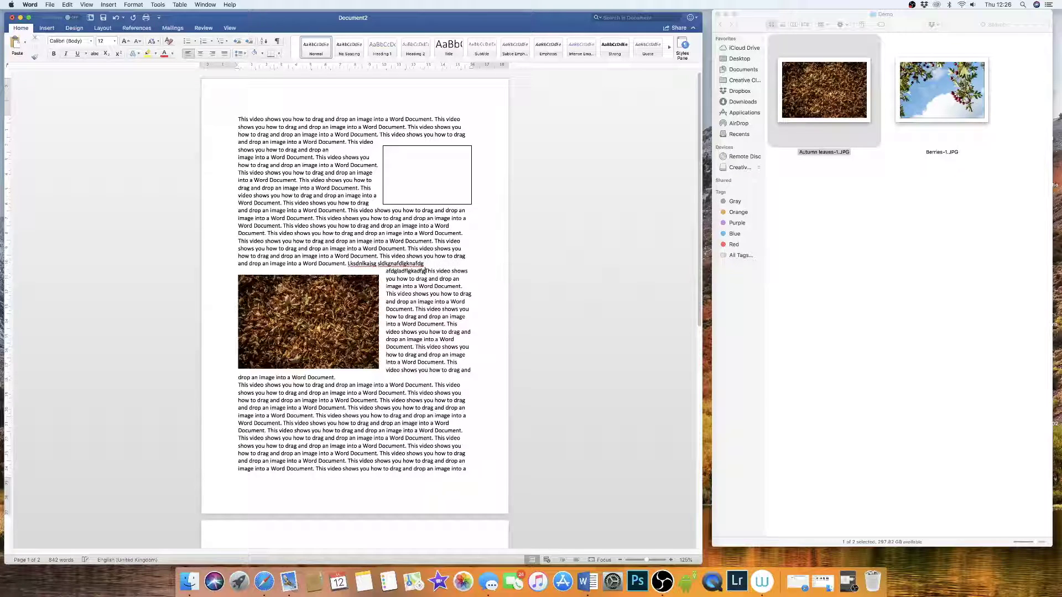
pyautogui.write(' adfglmadflgmadfg')
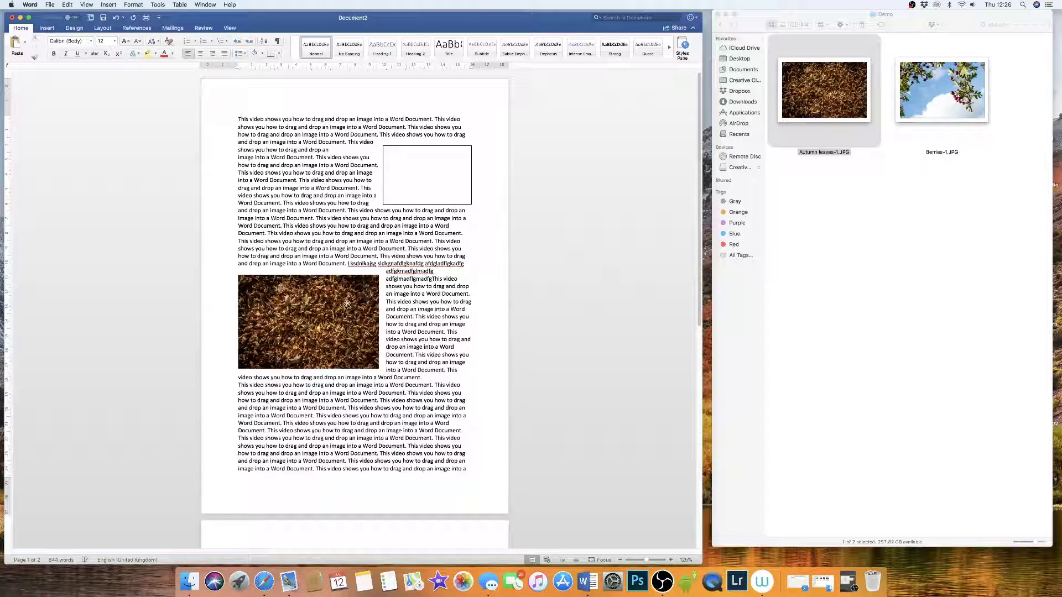
pyautogui.hotkey('alt', 'BackSpace')
pyautogui.hotkey('alt', 'BackSpace')
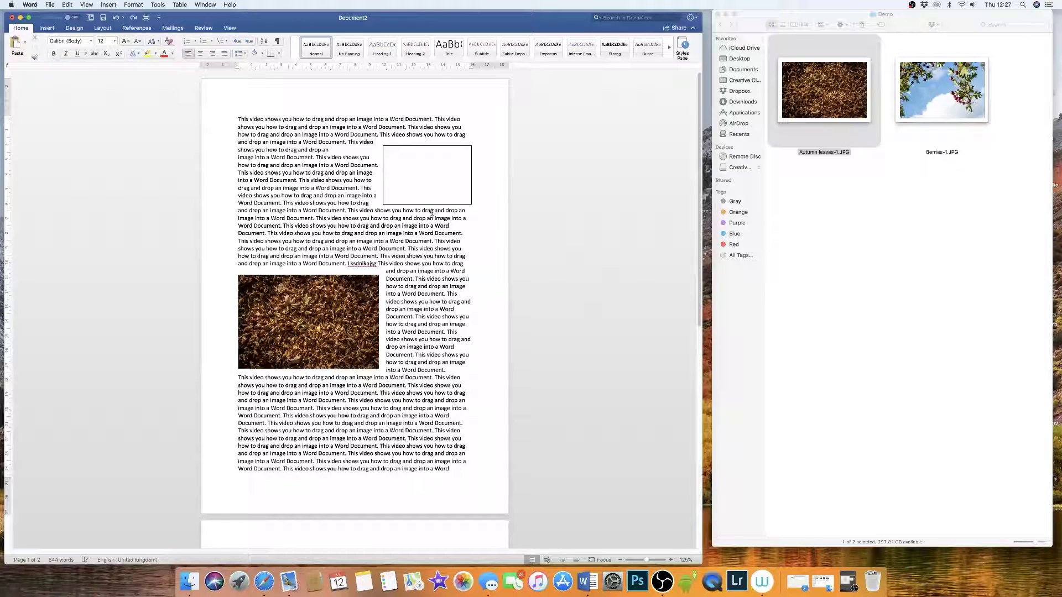
pyautogui.hotkey('alt', 'BackSpace')
pyautogui.hotkey('alt', 'BackSpace')
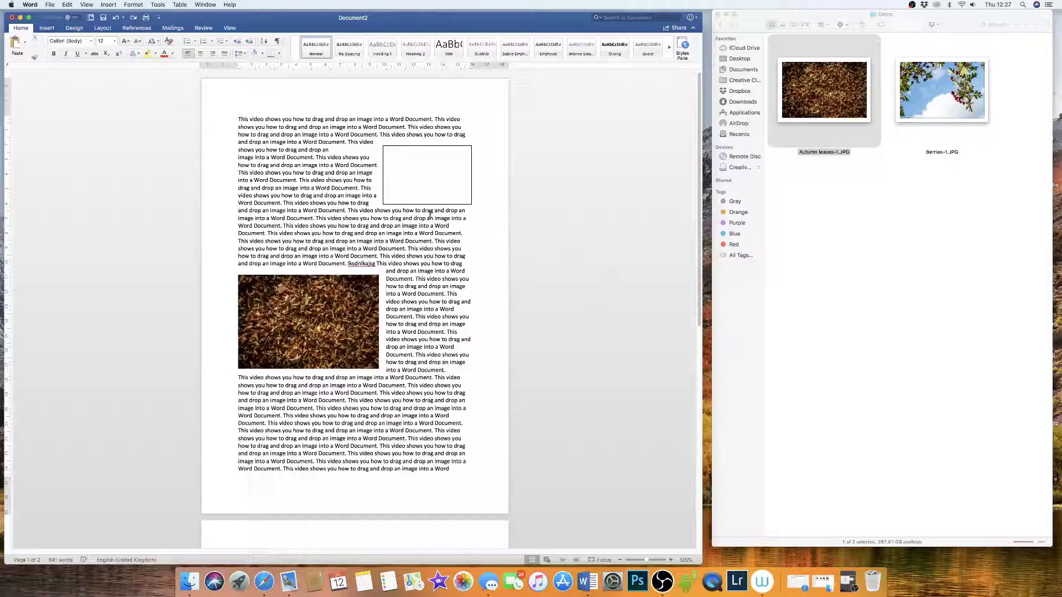
pyautogui.click(426, 194)
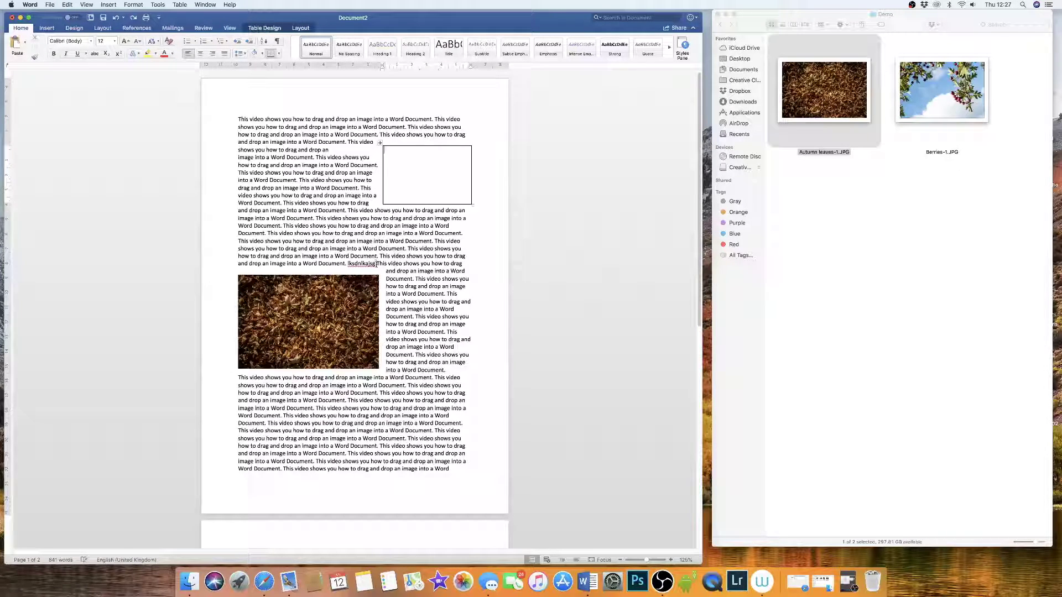
pyautogui.moveTo(376, 264); pyautogui.dragTo(349, 264)
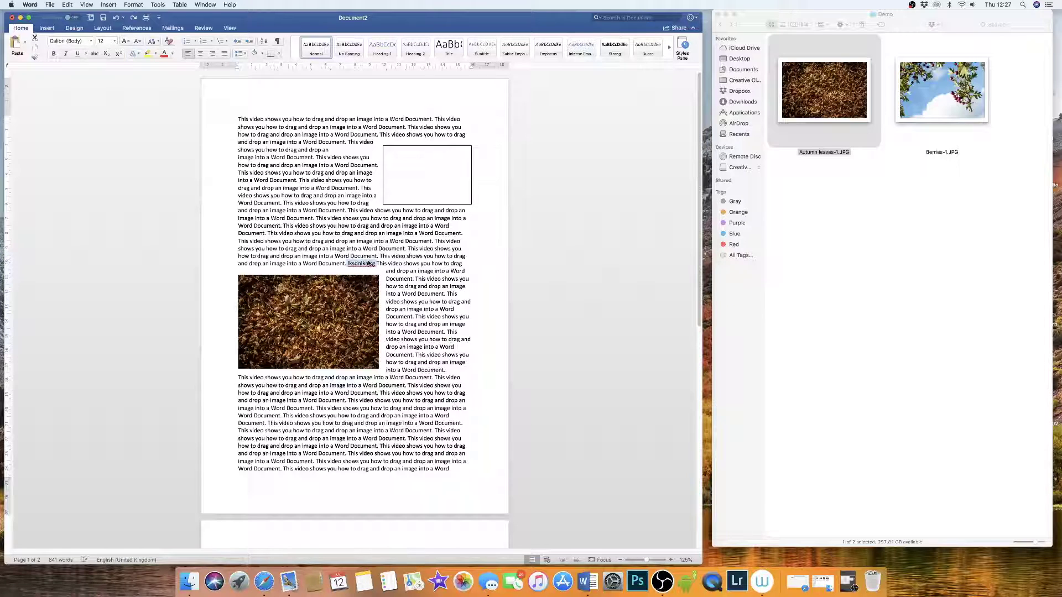
pyautogui.press('BackSpace')
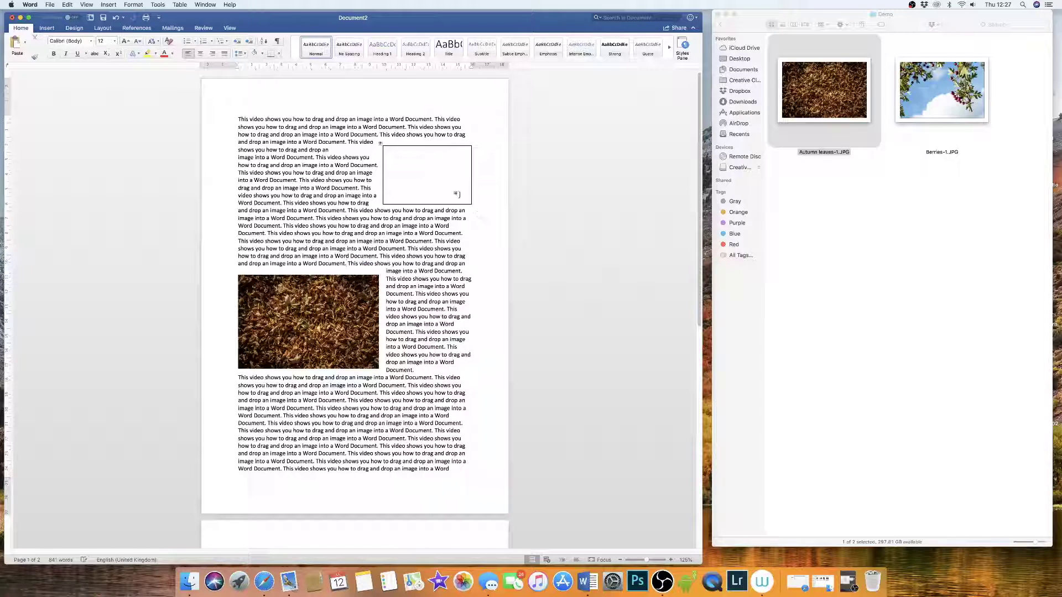